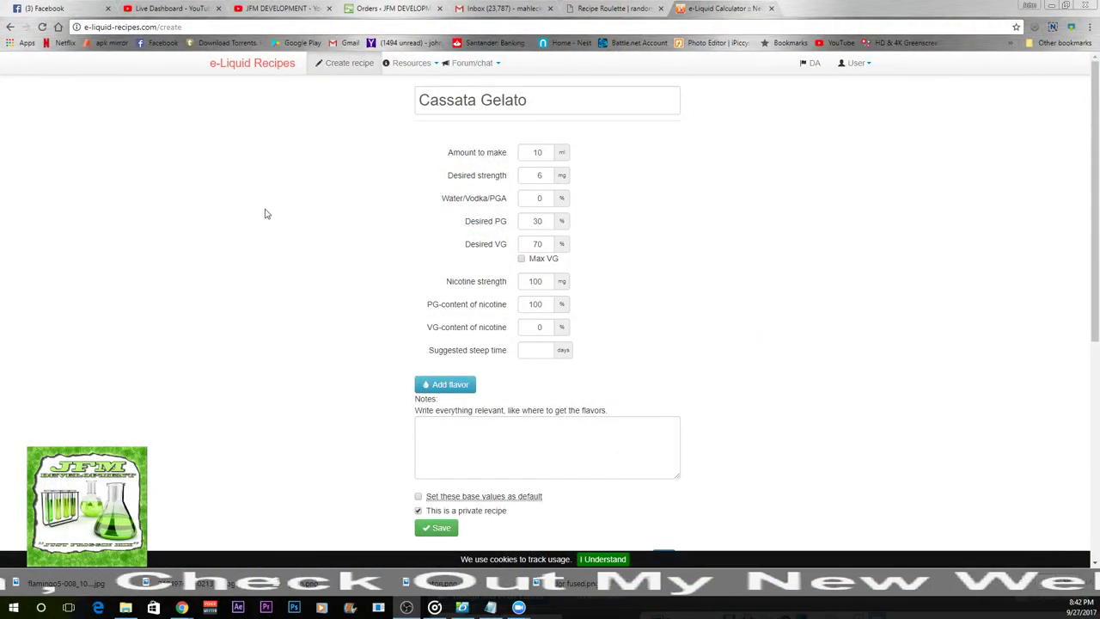
# Set the recipe's amount to make to 30 ml and desired strength to 3 mg, with Max VG enabled.
pyautogui.doubleClick(533, 152)
pyautogui.write('3')
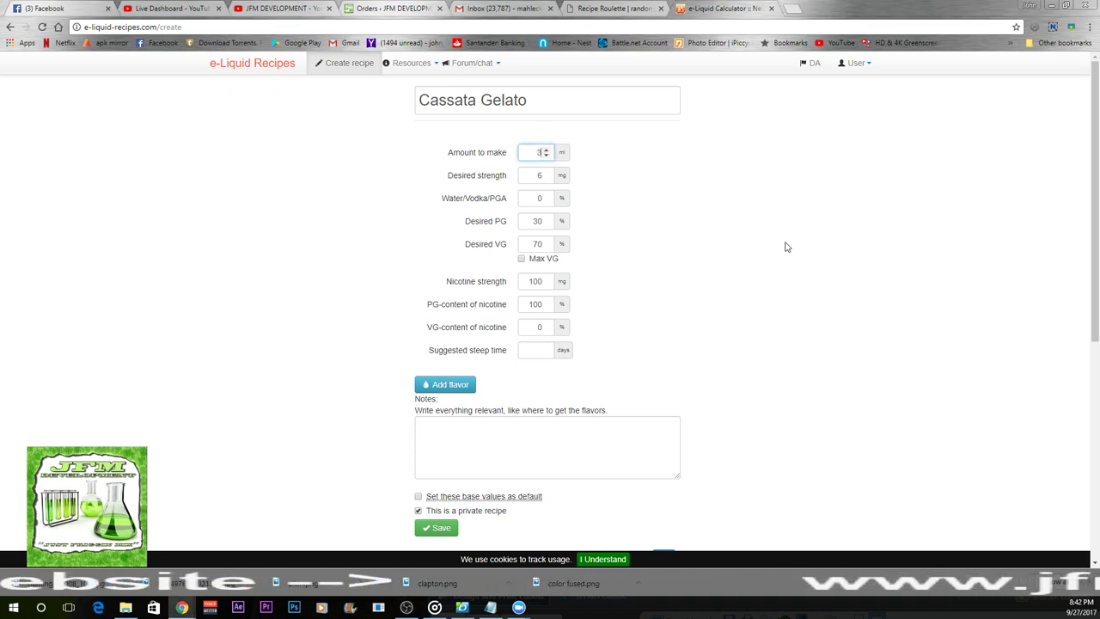
pyautogui.write('0')
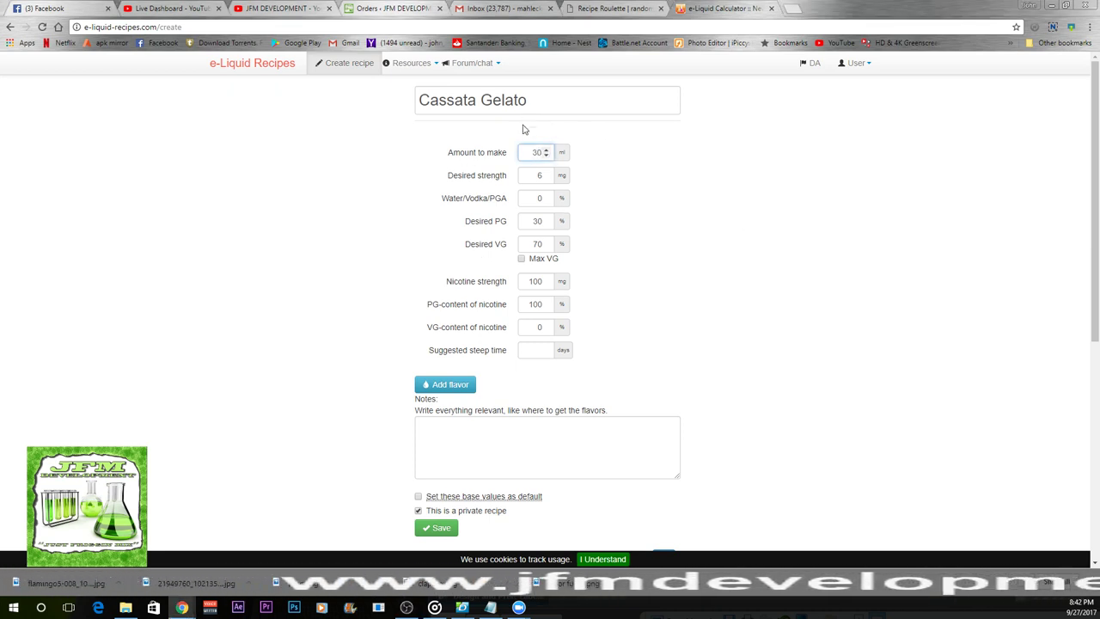
pyautogui.doubleClick(537, 176)
pyautogui.write('3')
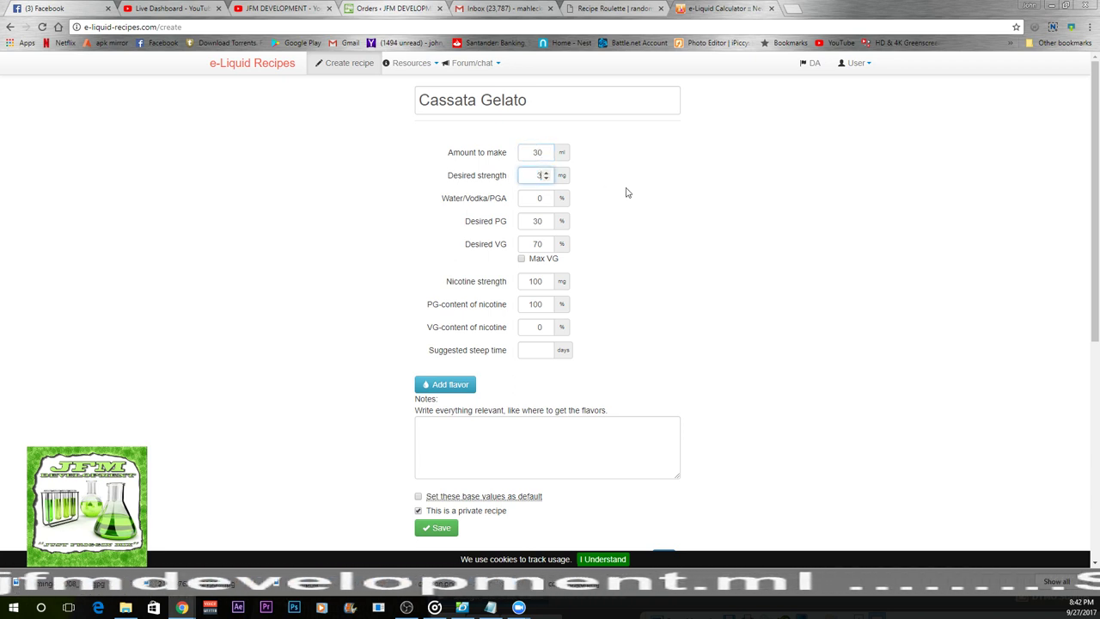
pyautogui.click(655, 164)
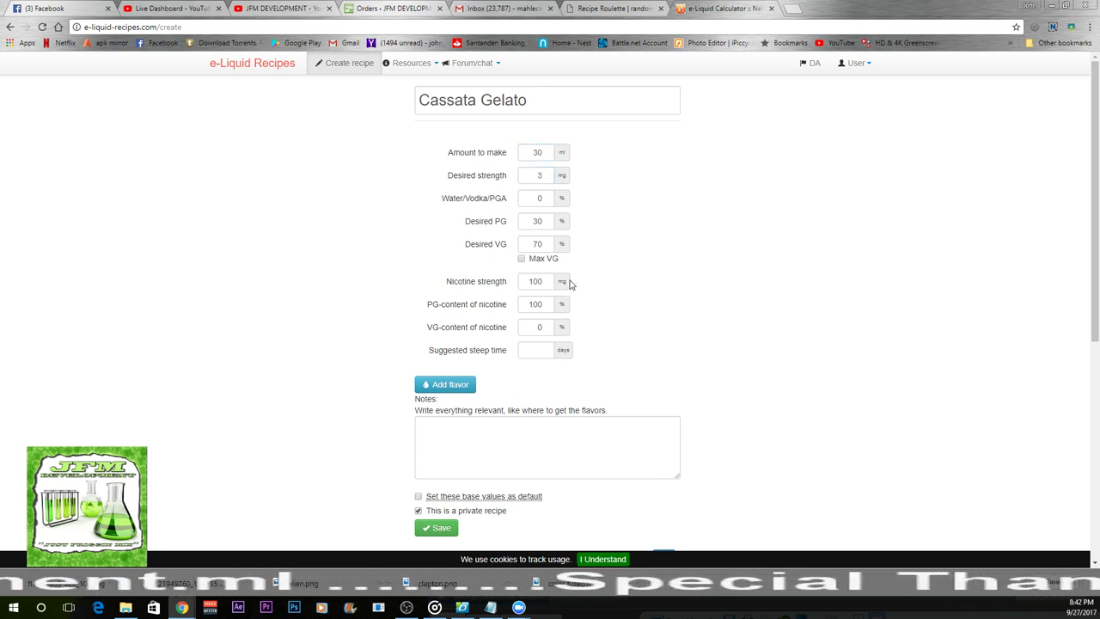
pyautogui.click(520, 260)
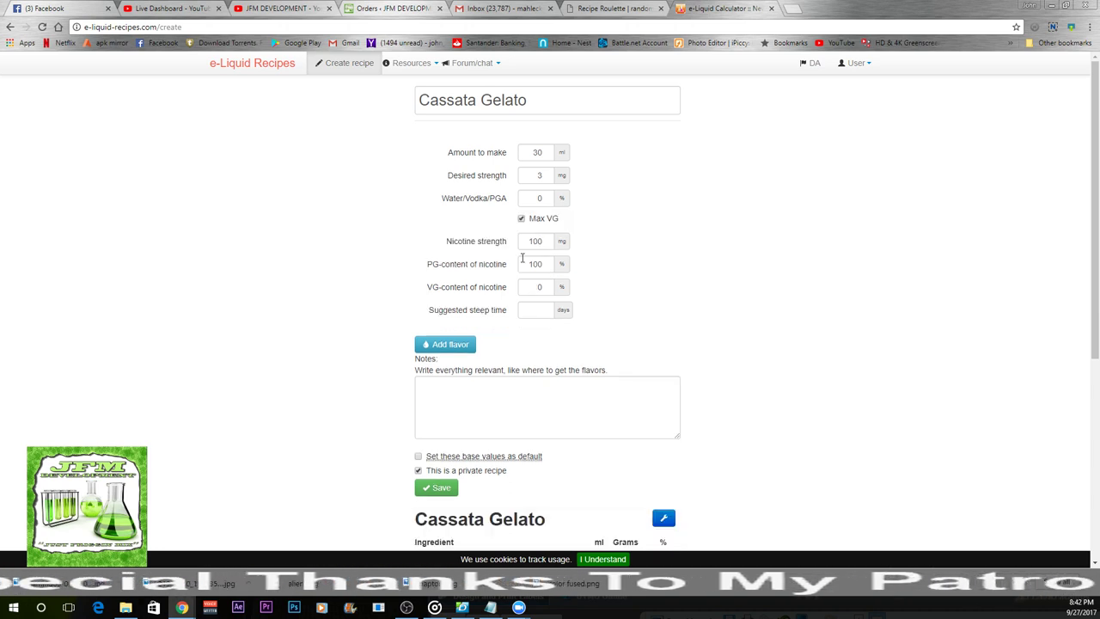
# Consult the Cassata Gelato ingredients on Recipe Roulette and add Vanilla Bean Gelato from The Flavor/Perfumer's Apprentice as the first flavor at 2%.
pyautogui.click(443, 344)
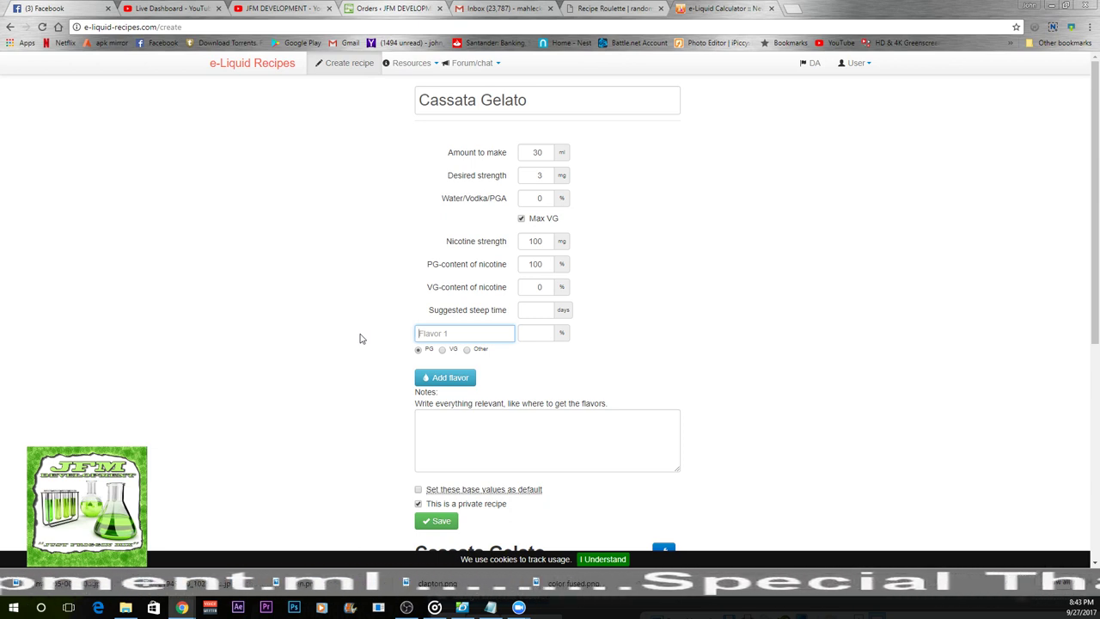
pyautogui.click(614, 10)
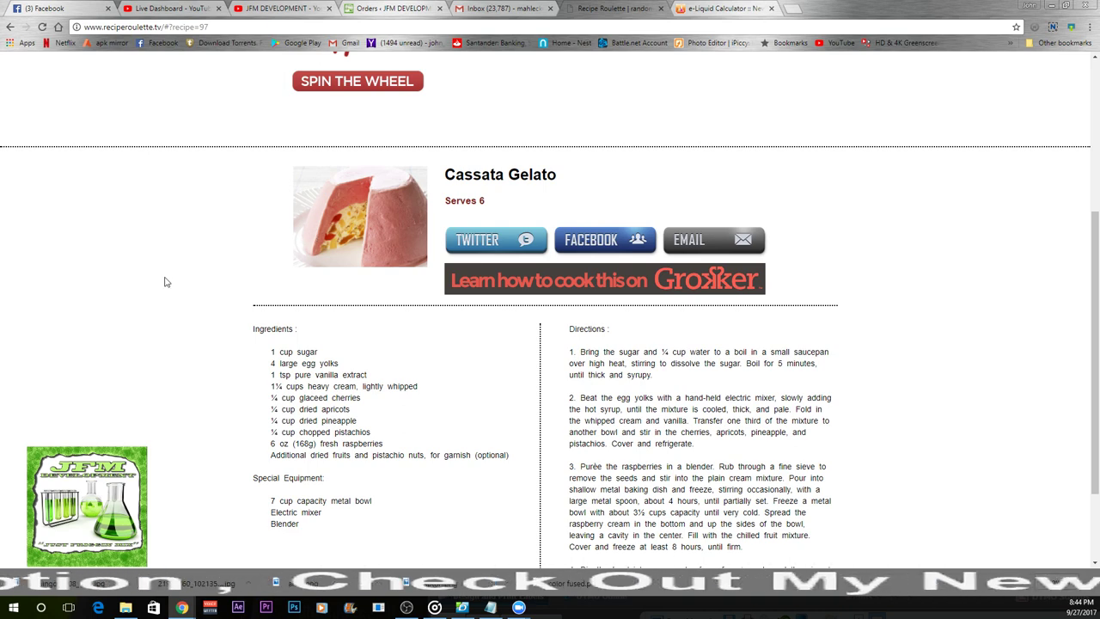
pyautogui.click(746, 7)
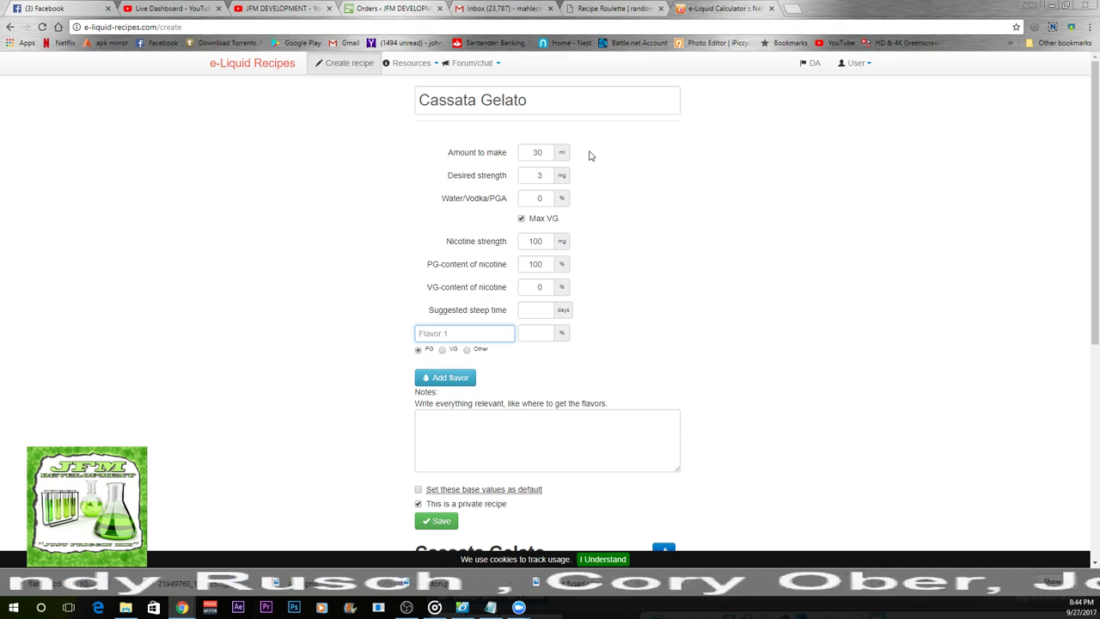
pyautogui.write('vani')
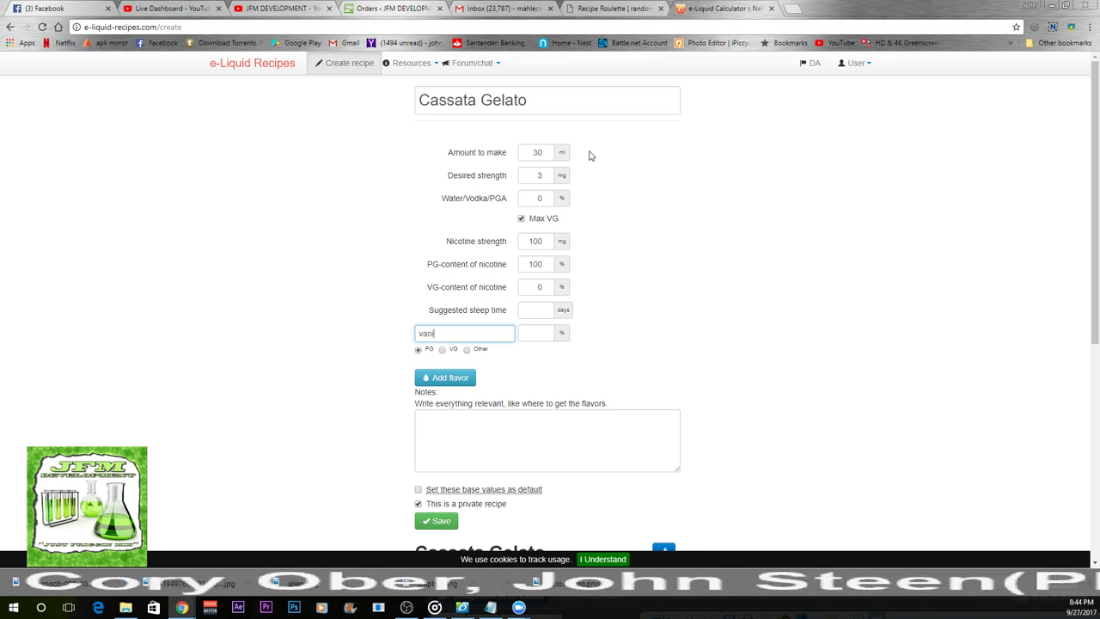
pyautogui.write('lla be')
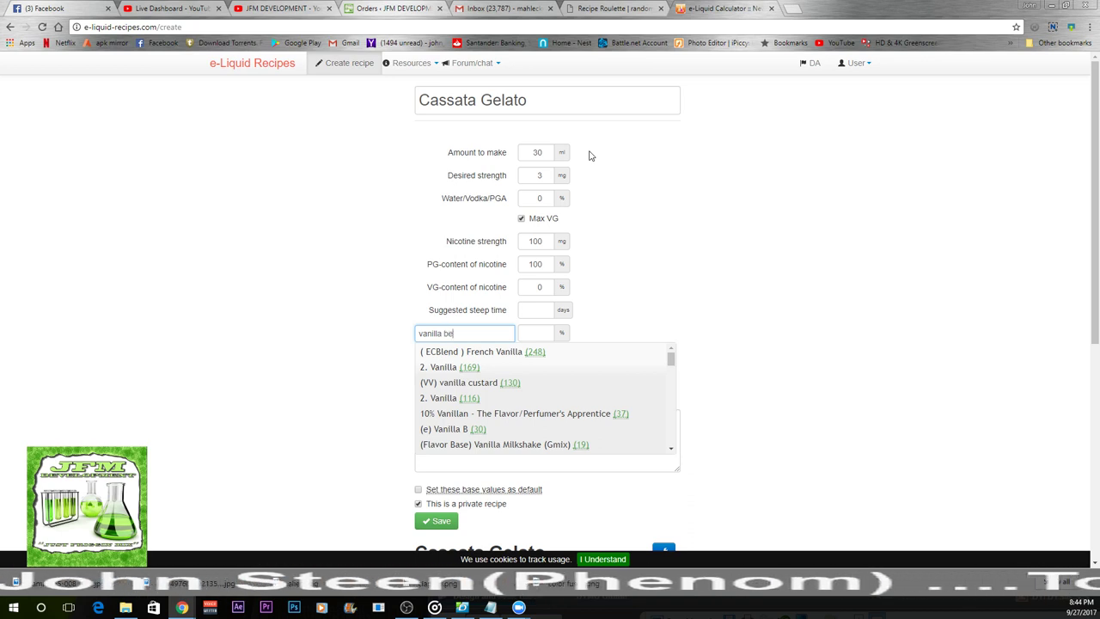
pyautogui.write('an gela')
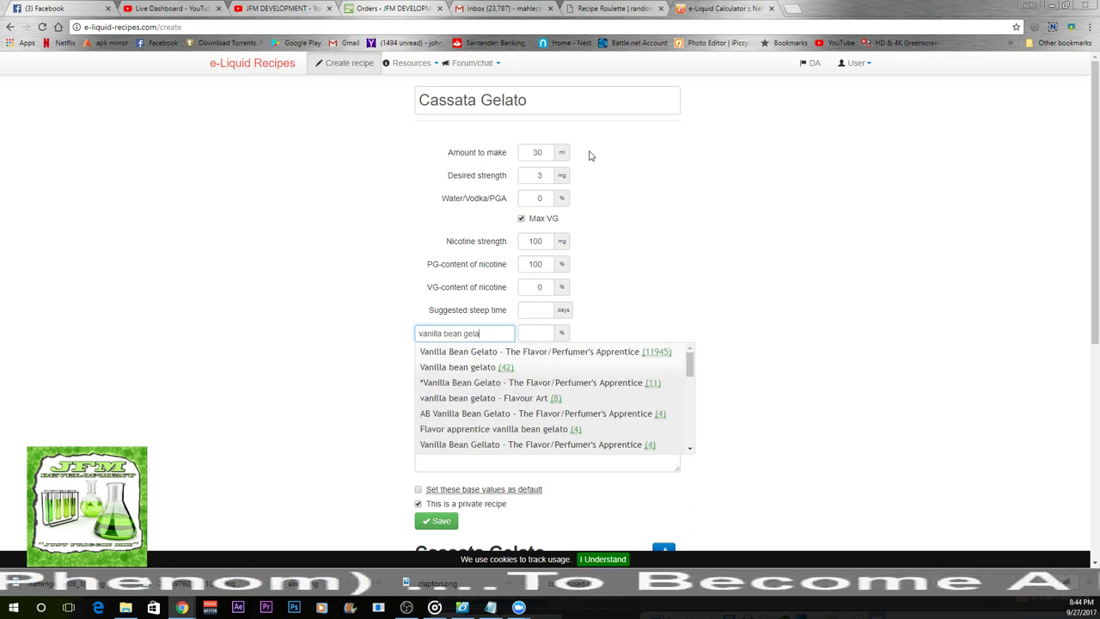
pyautogui.write('to')
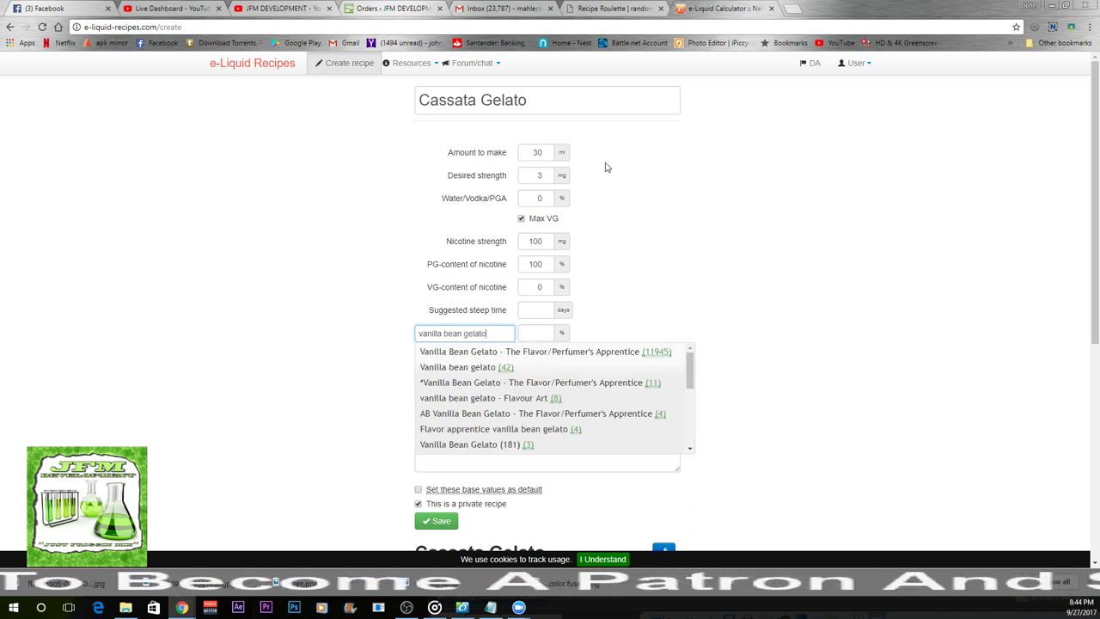
pyautogui.click(600, 353)
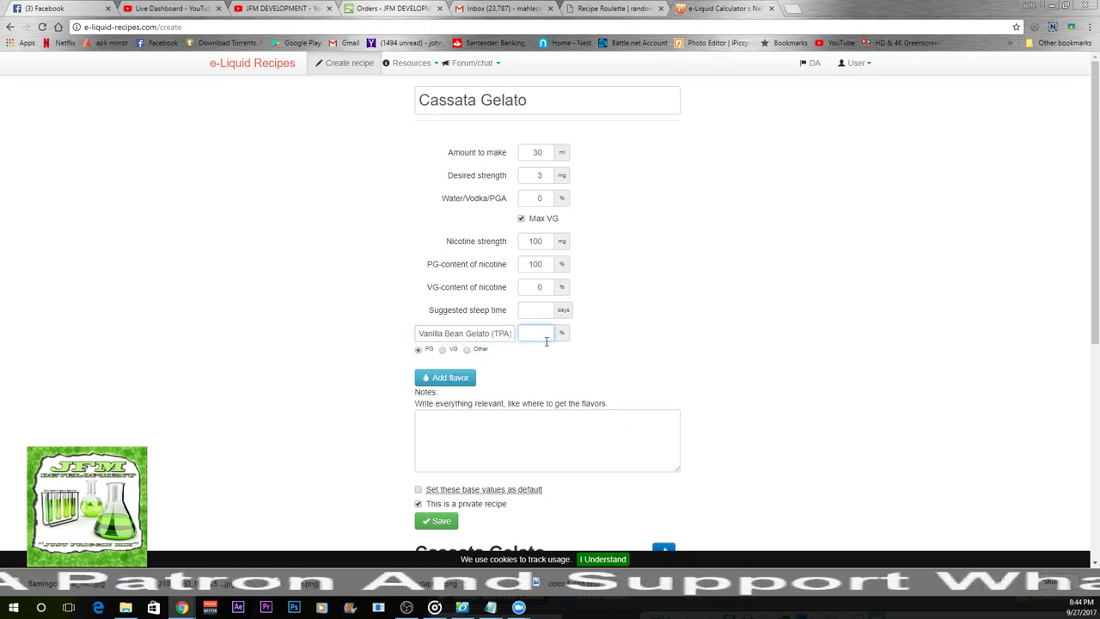
pyautogui.write('2')
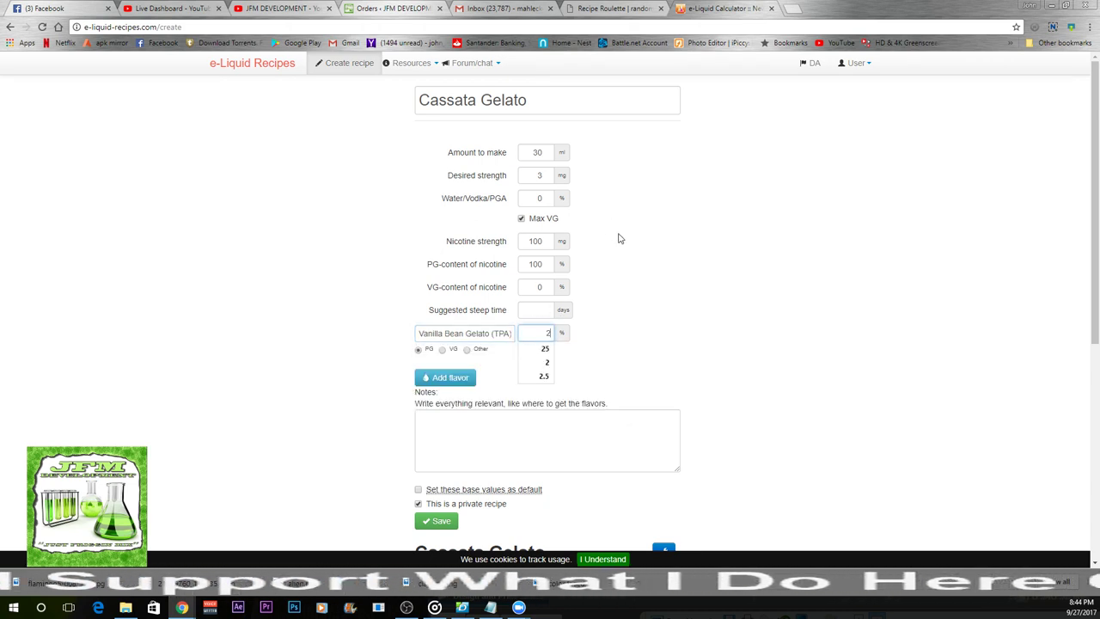
# Add Butter Cream from Capella Flavors as the second flavor at 2%.
pyautogui.click(425, 381)
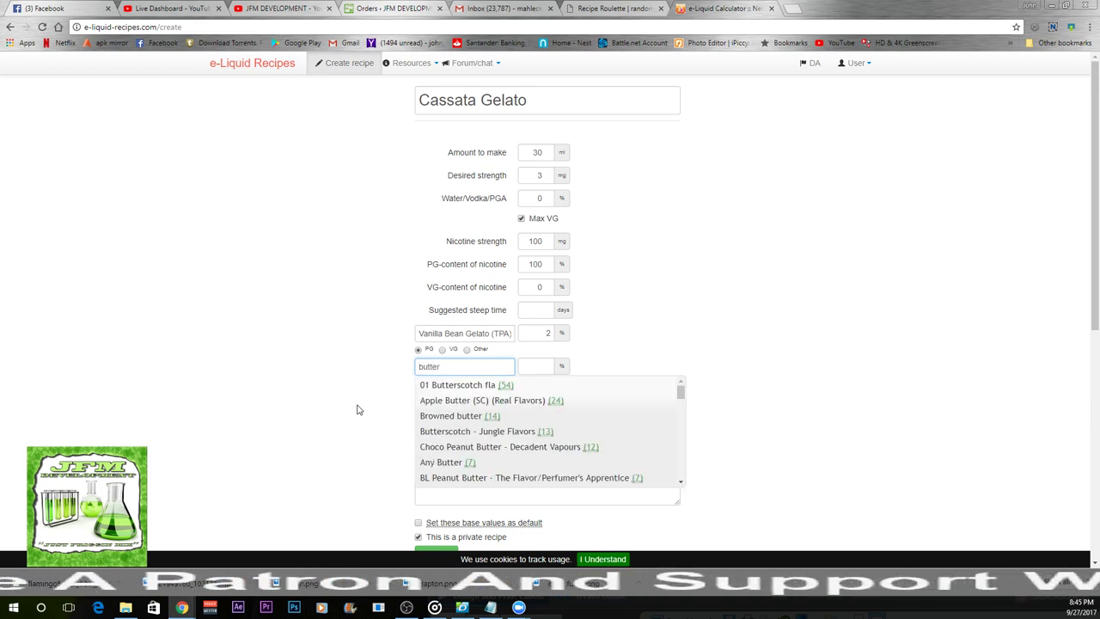
pyautogui.write('ream')
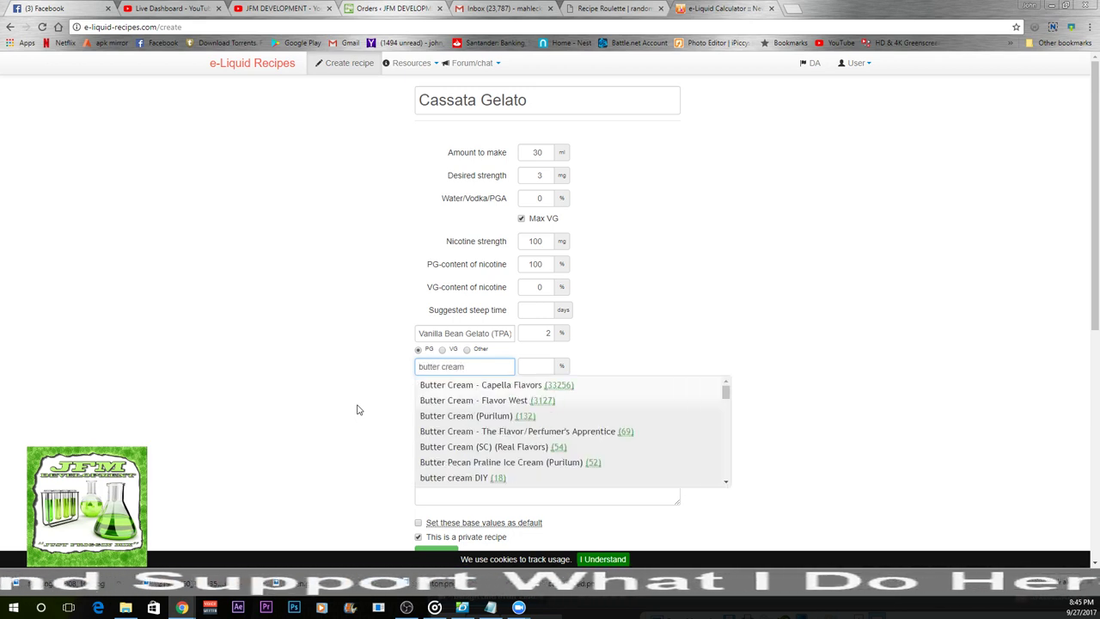
pyautogui.click(455, 385)
pyautogui.press('Tab')
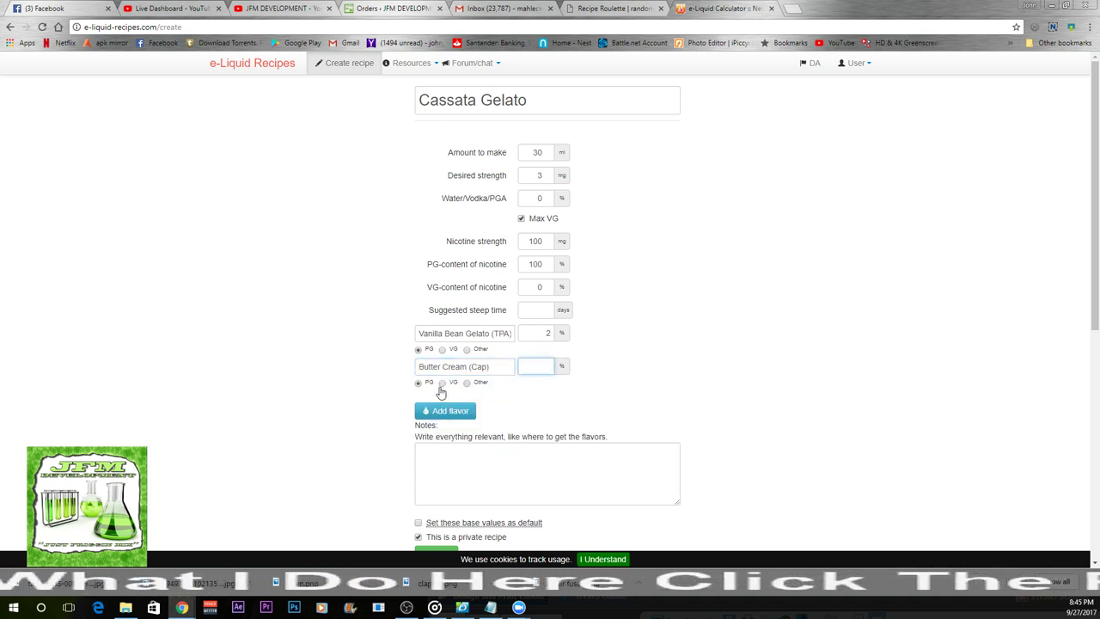
pyautogui.write('2')
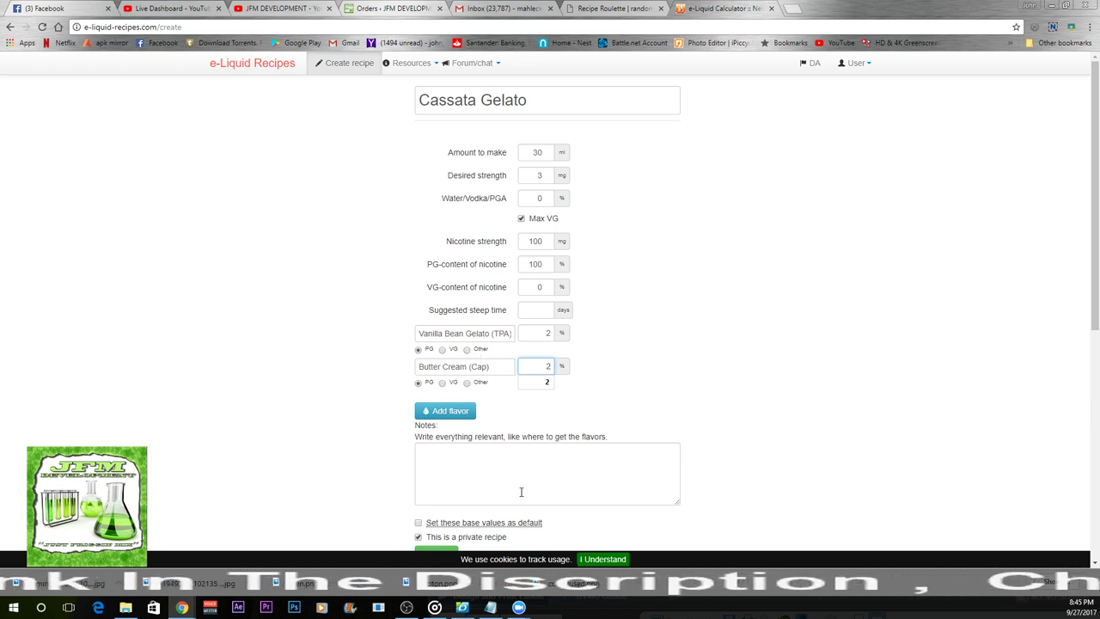
# Add Vanilla Tahity from Flavour Art as the third flavor at 1%.
pyautogui.click(469, 414)
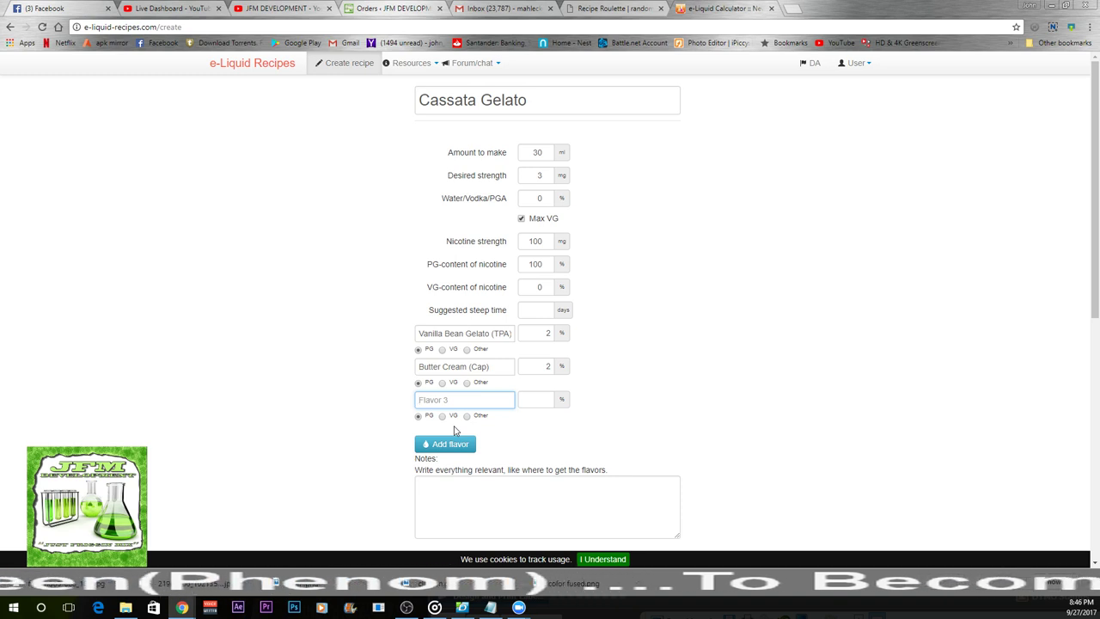
pyautogui.write('vanilla')
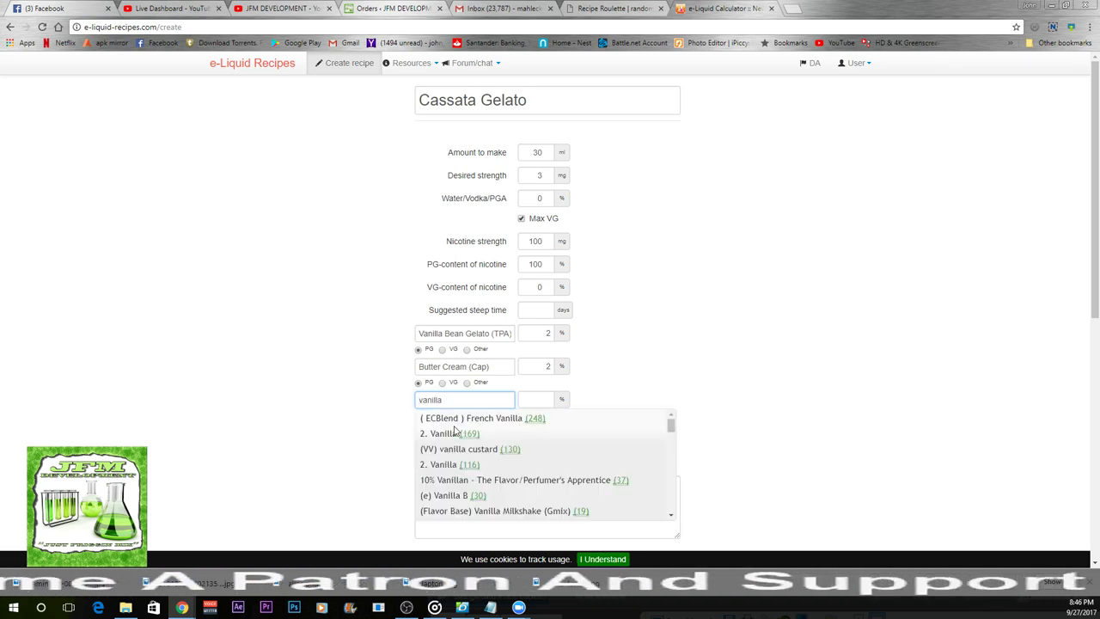
pyautogui.write(' tahity')
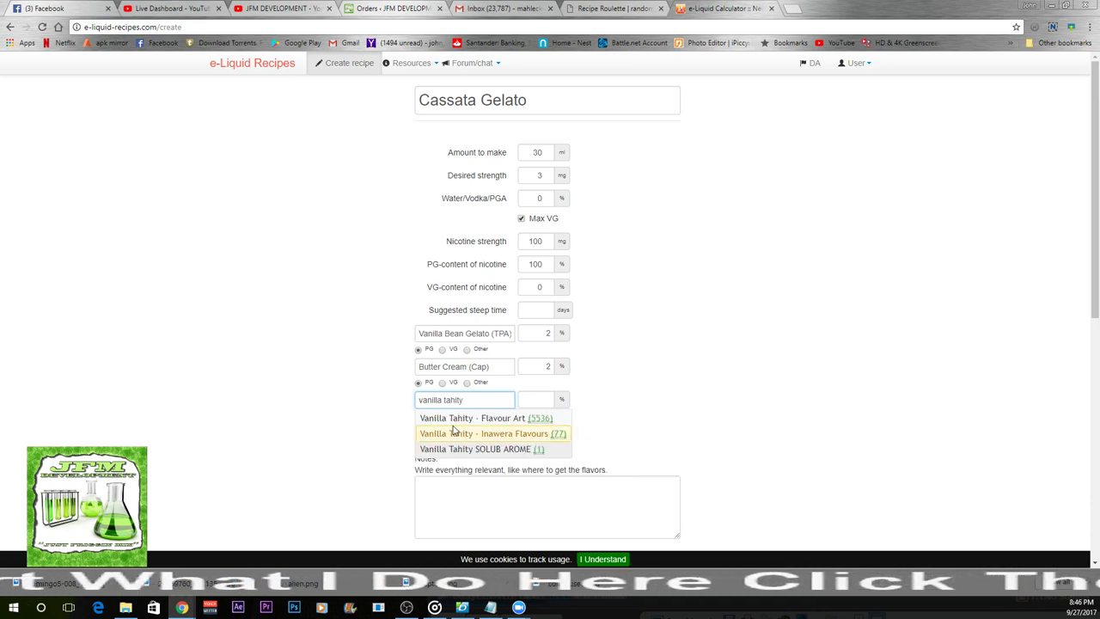
pyautogui.click(457, 417)
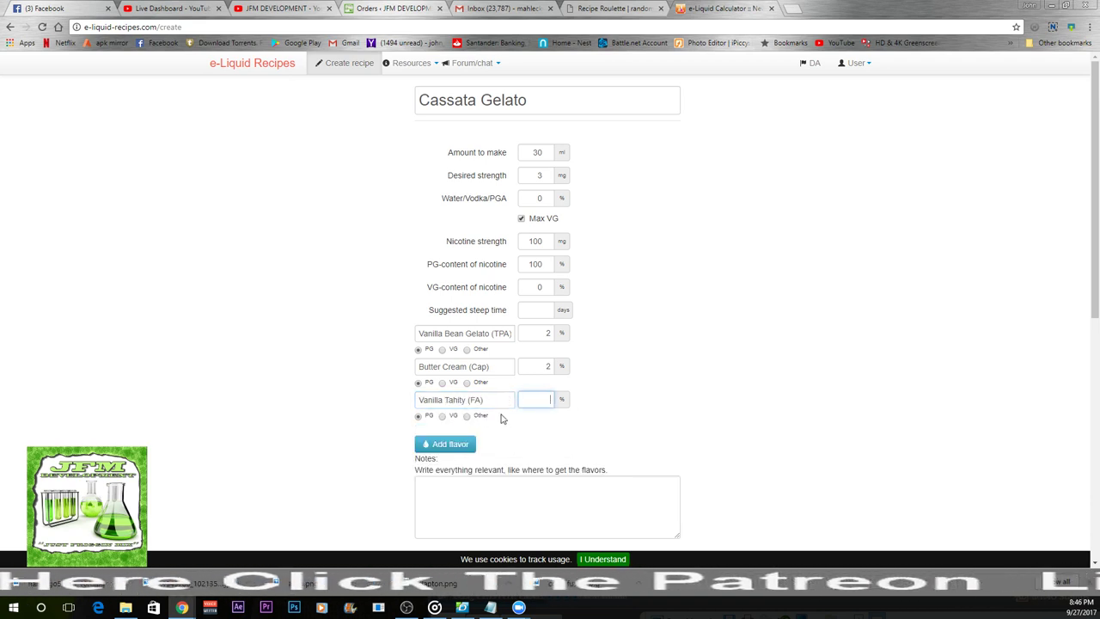
pyautogui.write('1')
pyautogui.click(669, 360)
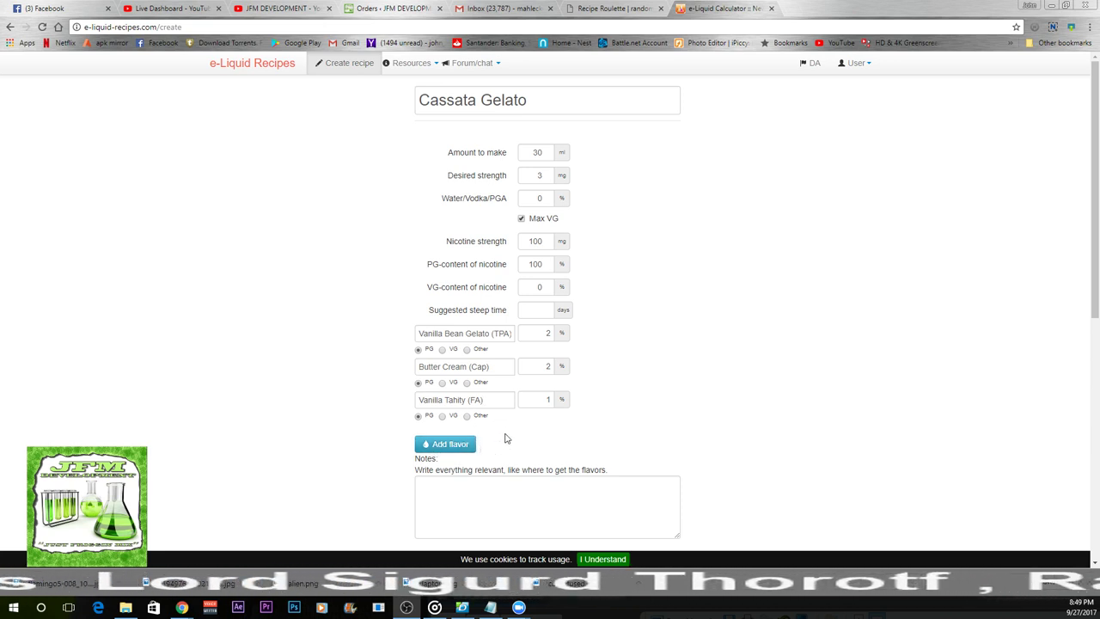
# Add (Raspberry) from Capella Flavors as the fourth flavor at 1%.
pyautogui.click(452, 450)
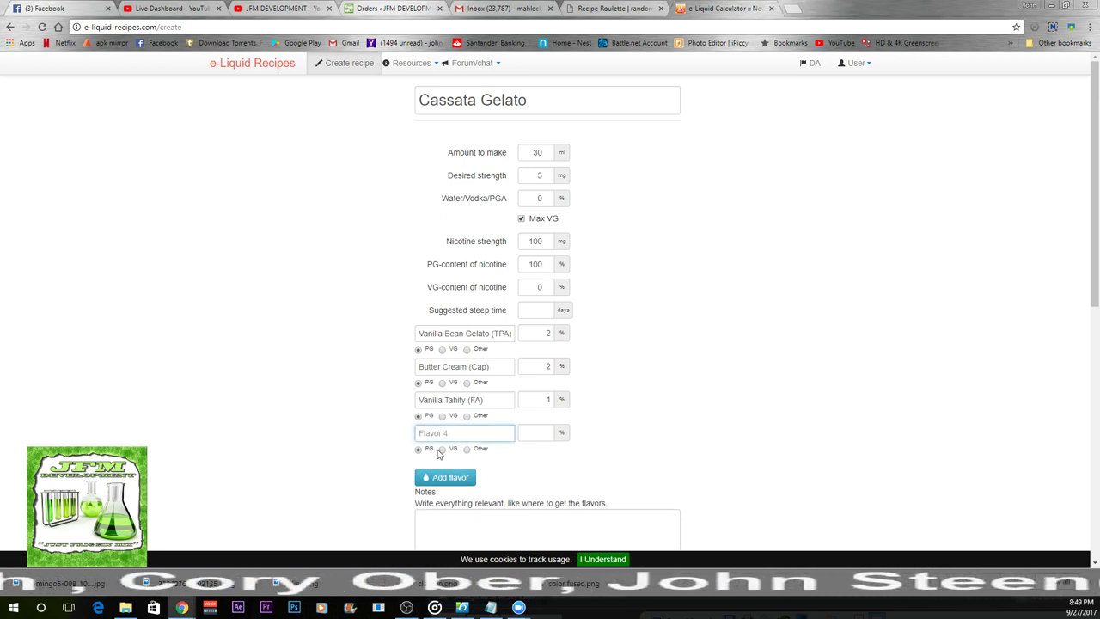
pyautogui.write('r')
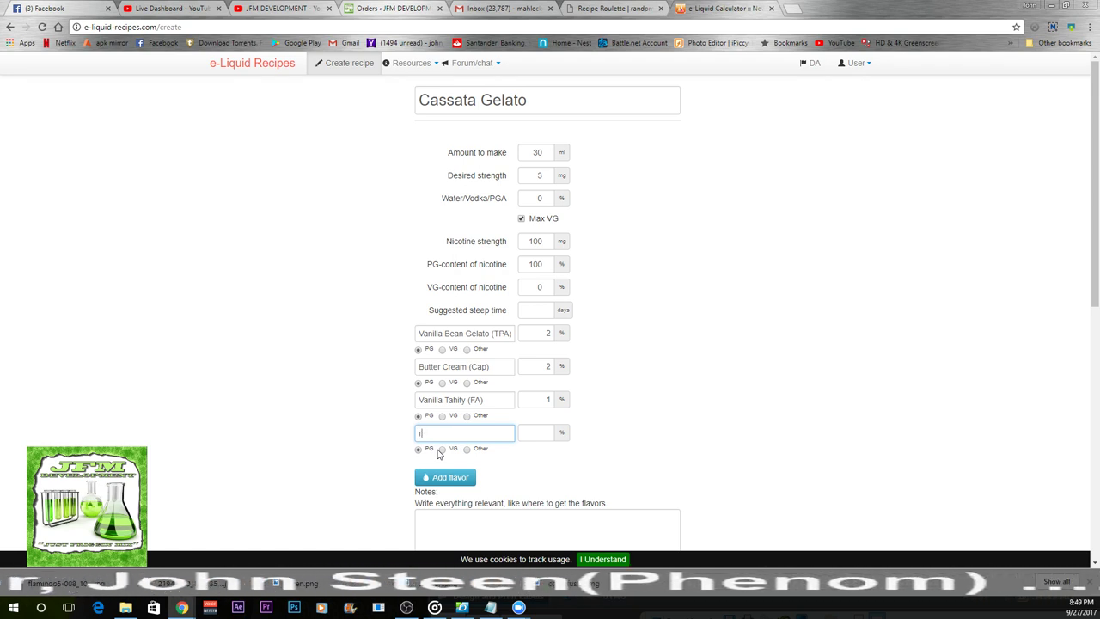
pyautogui.write('aspberry')
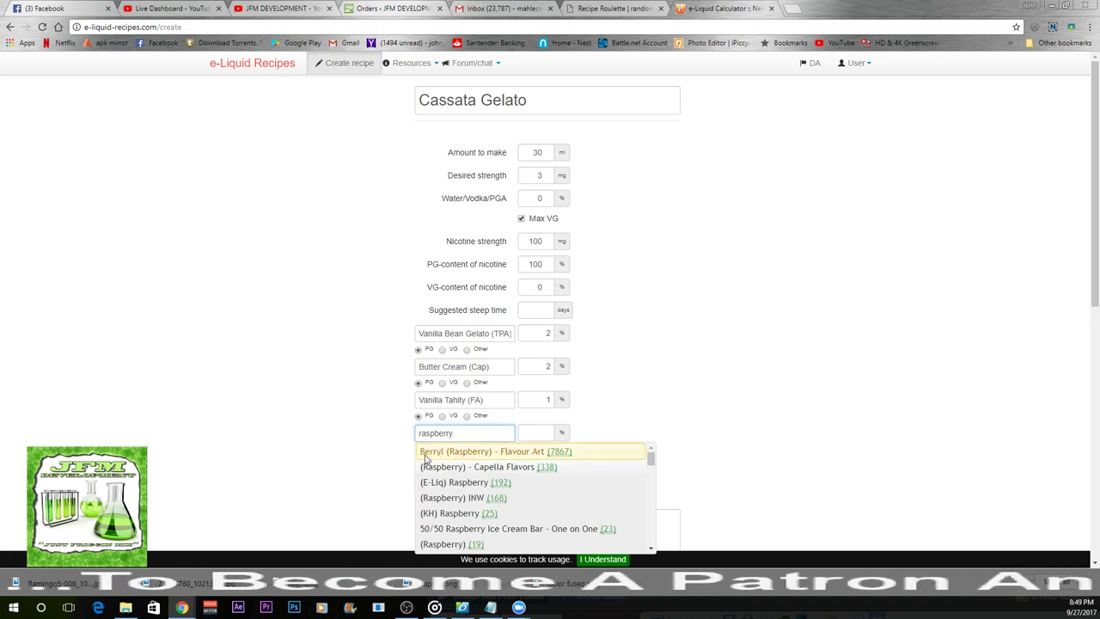
pyautogui.click(432, 471)
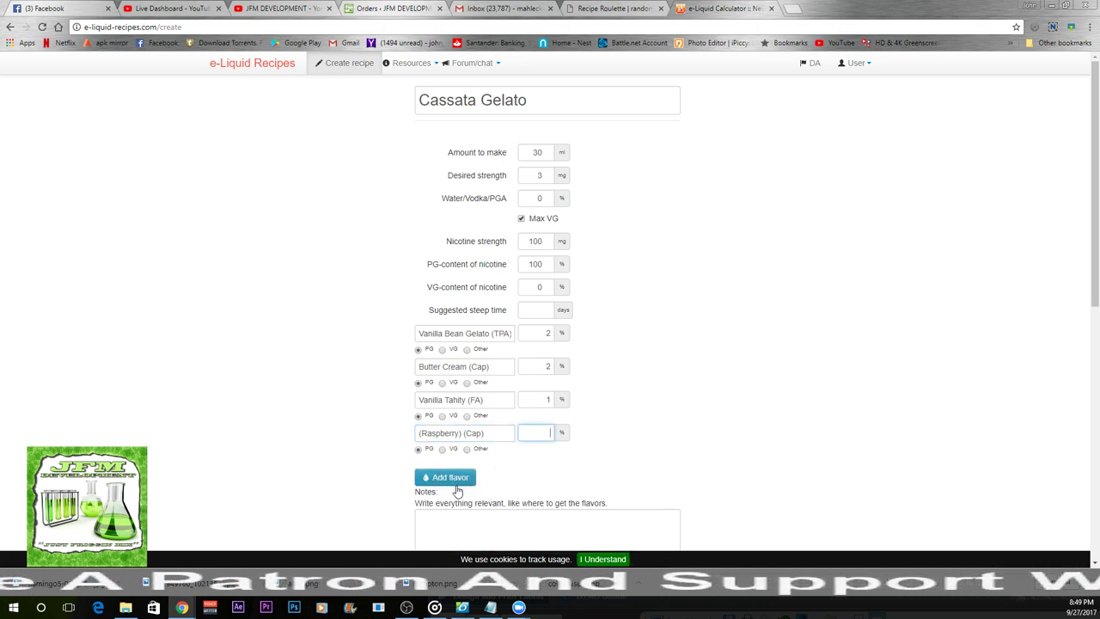
pyautogui.write('1')
pyautogui.click(552, 468)
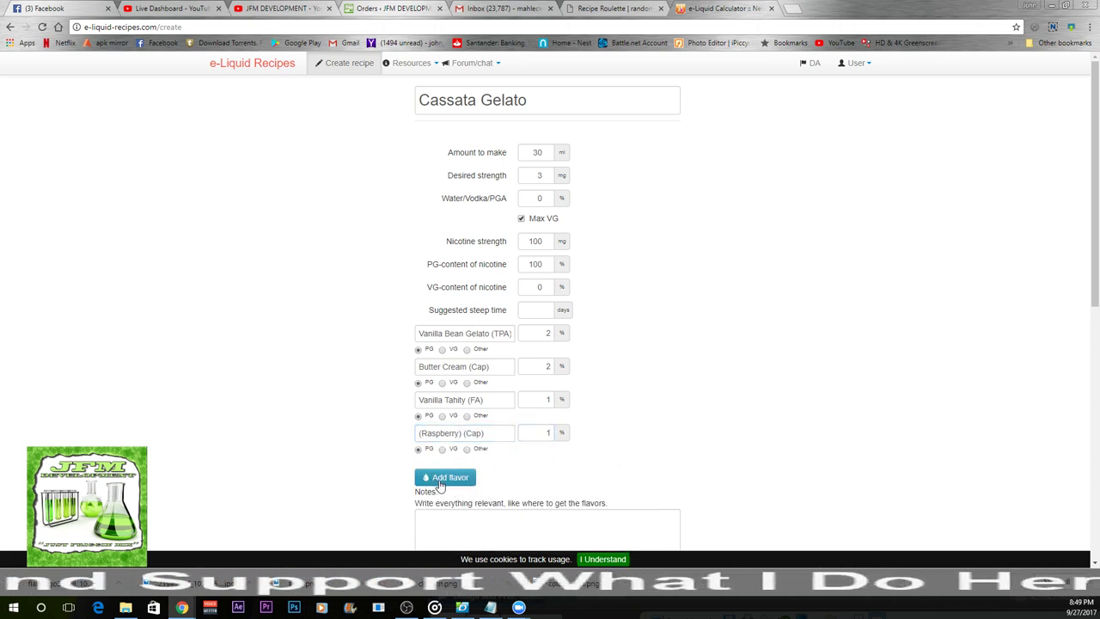
# Add Raspberry (Sweet) from The Flavor/Perfumer's Apprentice as the fifth flavor at 4%.
pyautogui.click(445, 477)
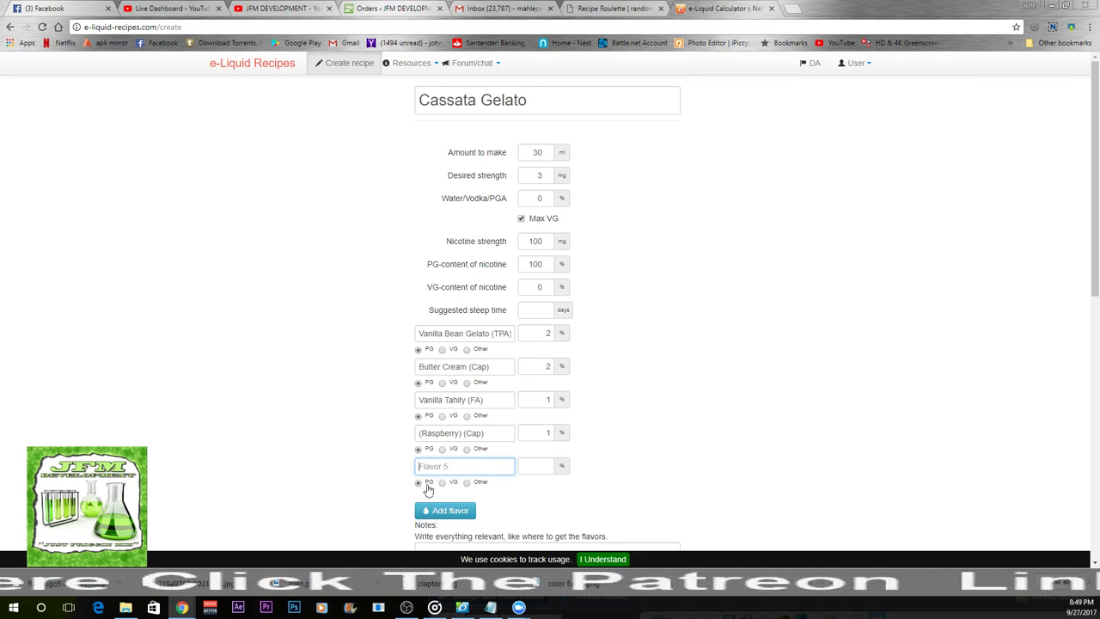
pyautogui.write('sweet r')
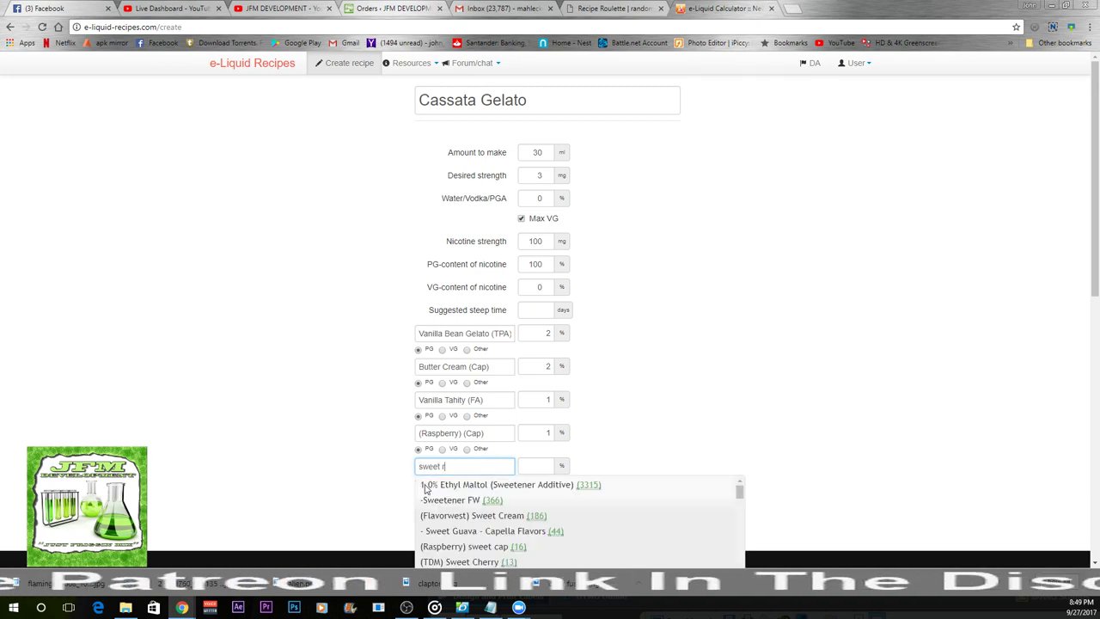
pyautogui.write('aspbe')
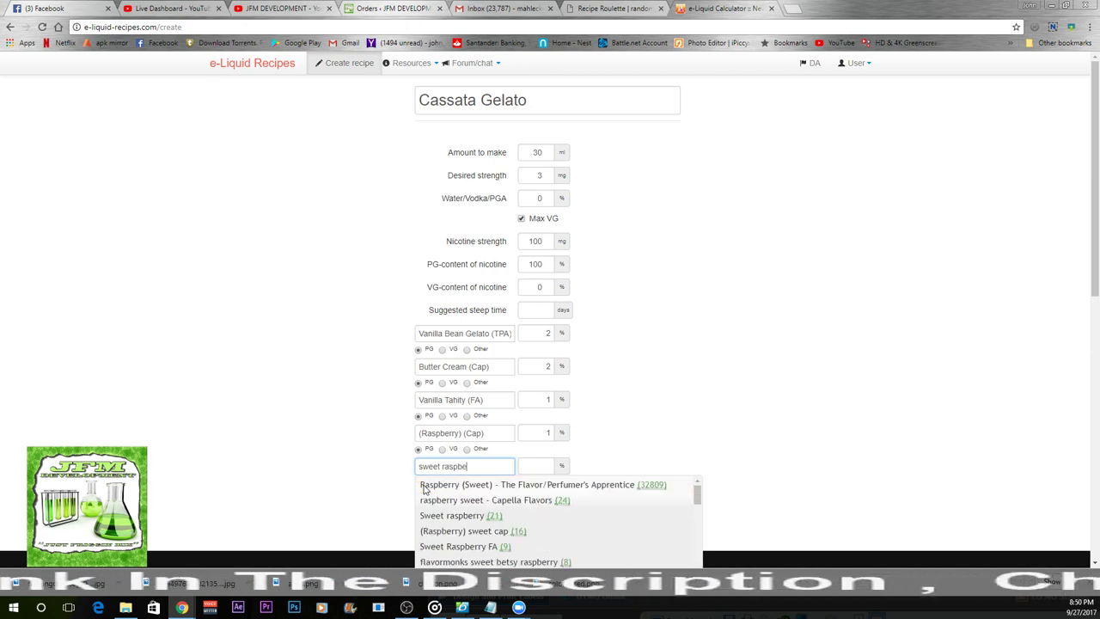
pyautogui.write('rry (Sweet) (TPA')
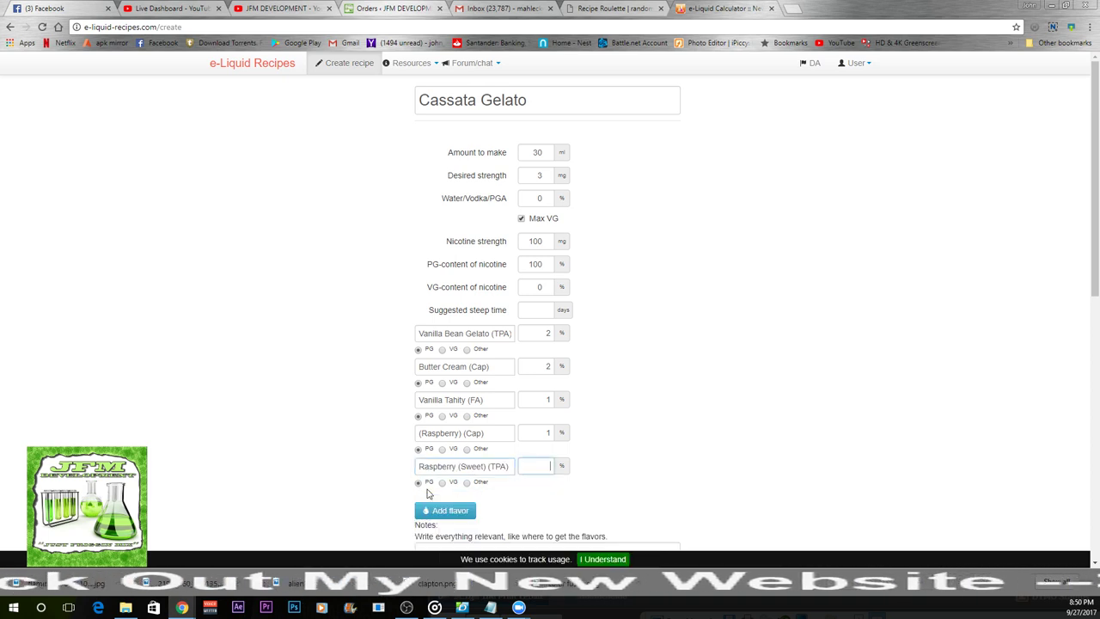
pyautogui.click(426, 486)
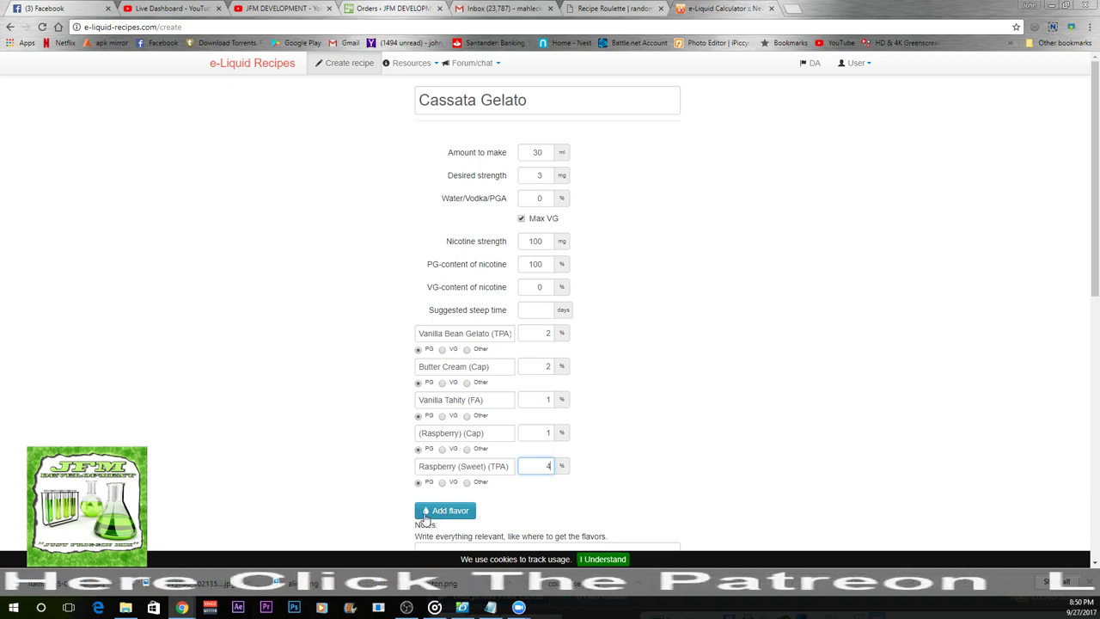
# Review the Cassata Gelato ingredient list on the Recipe Roulette page and return to the e-liquid recipe form.
pyautogui.click(613, 7)
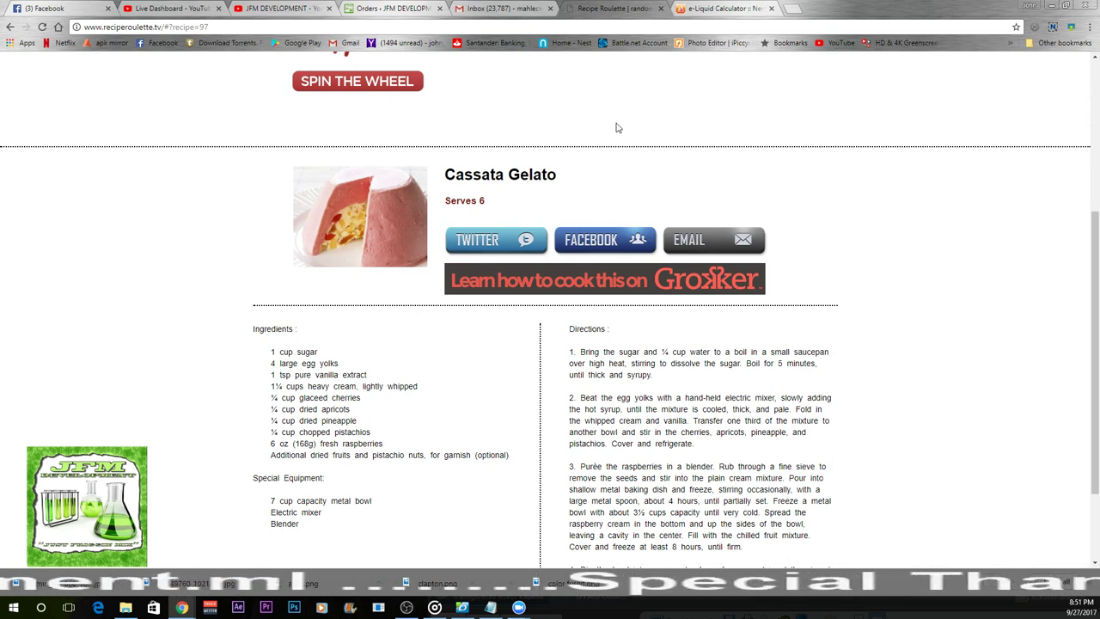
pyautogui.click(745, 10)
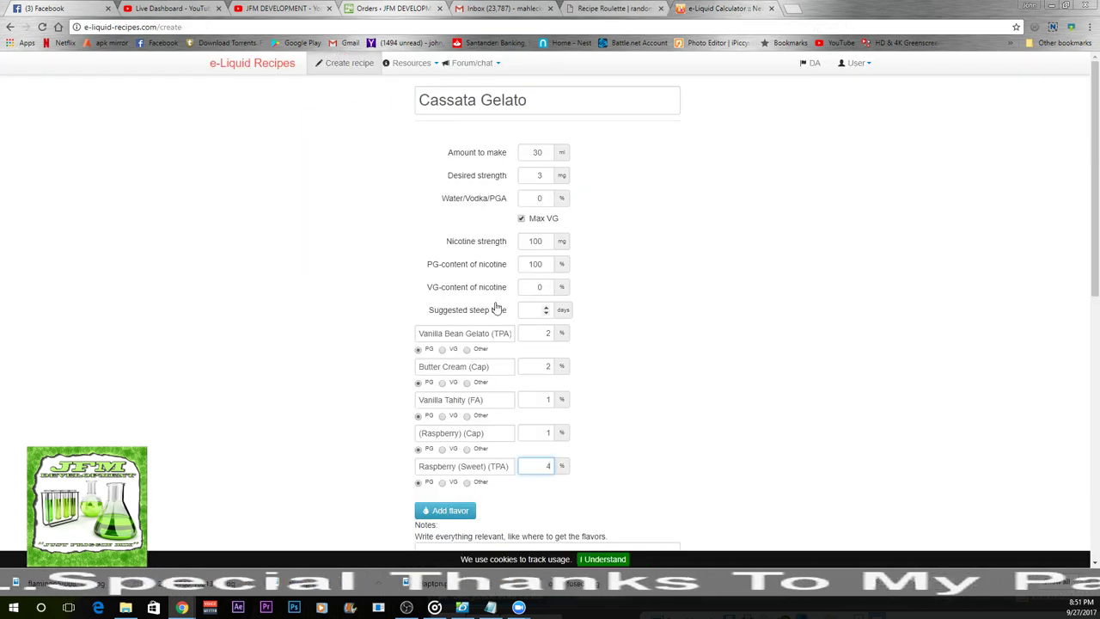
# Add the Flavour Art (Cherry) flavor as the sixth flavor at .25%.
pyautogui.scroll(-2, 696, 327)
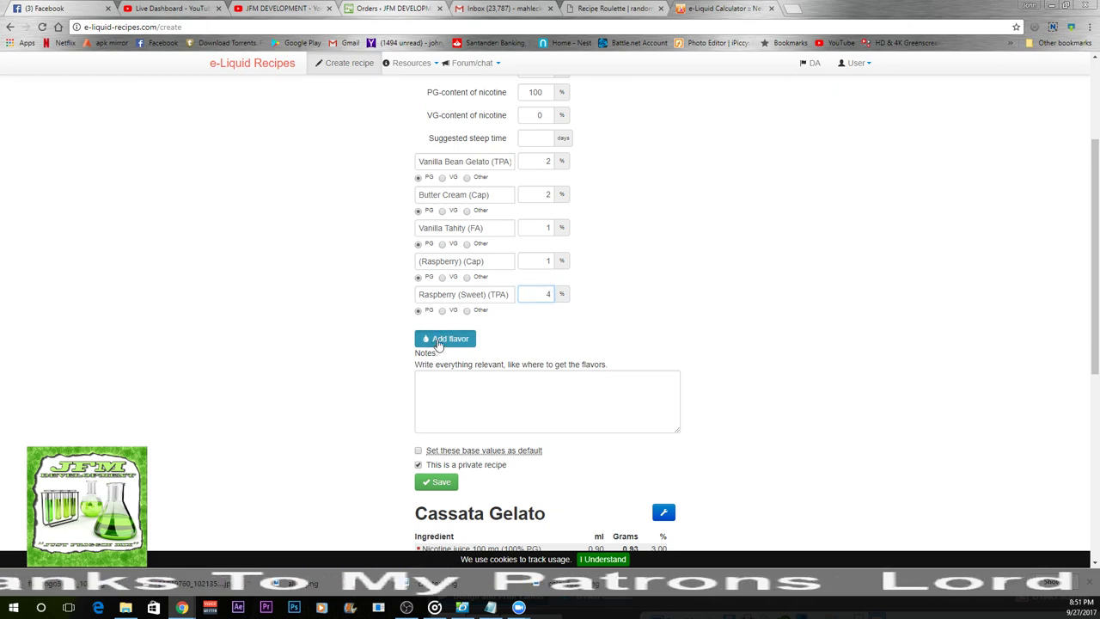
pyautogui.click(438, 340)
pyautogui.write('cherr')
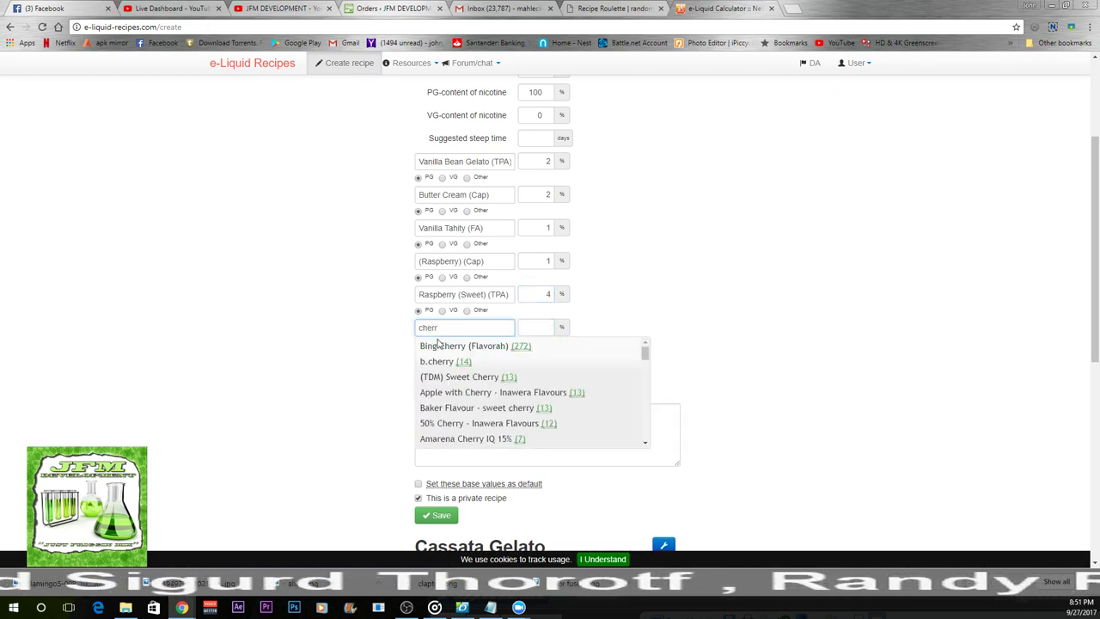
pyautogui.write('y f')
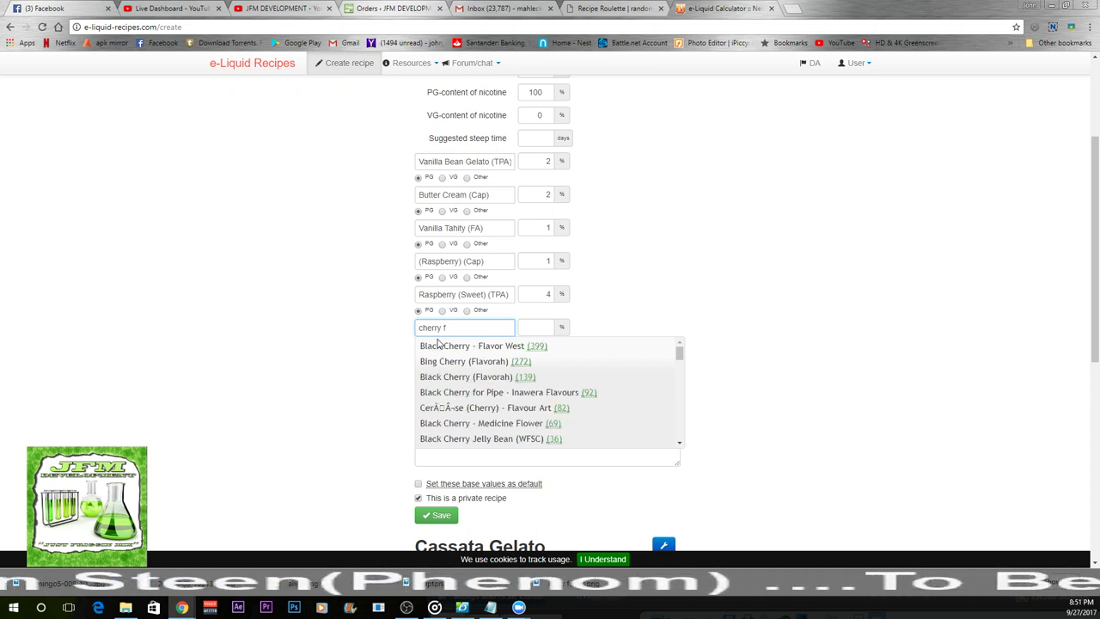
pyautogui.click(532, 407)
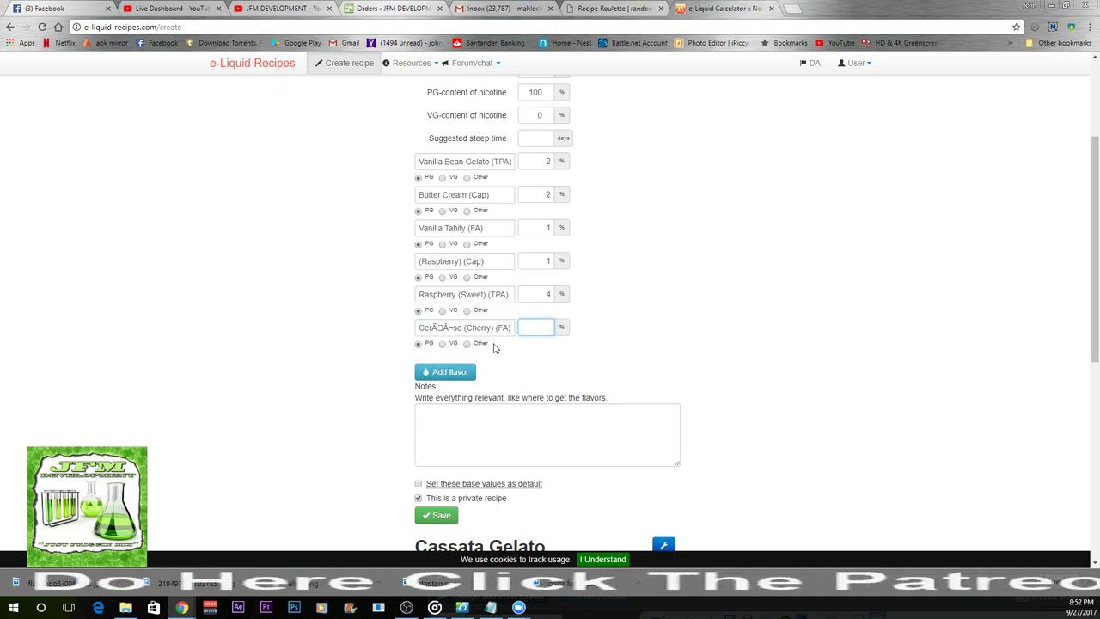
pyautogui.write('.25')
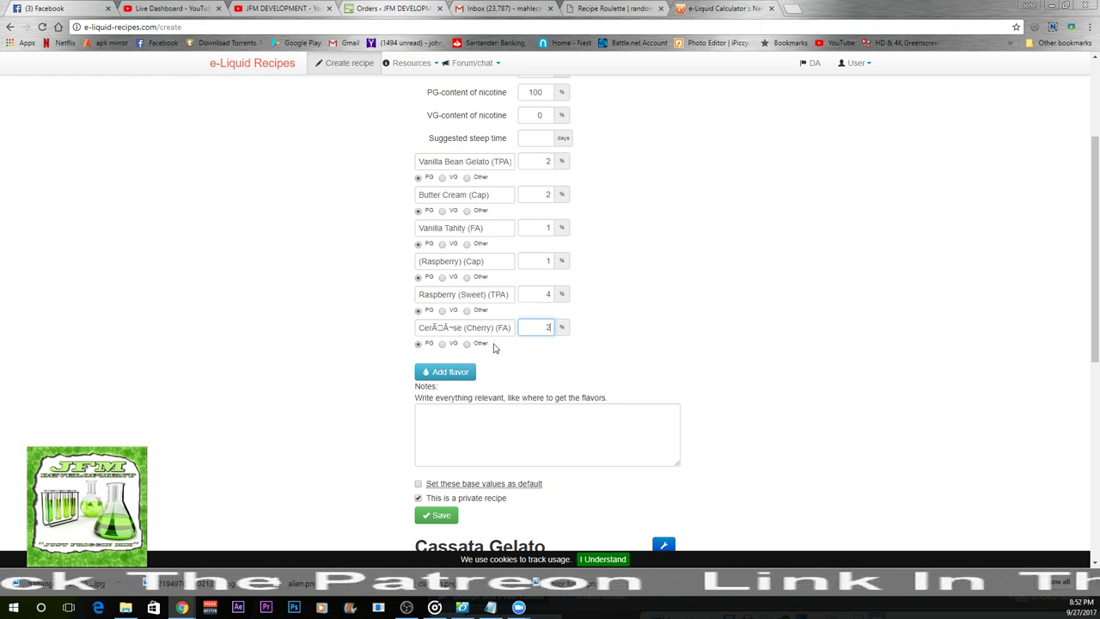
pyautogui.click(615, 310)
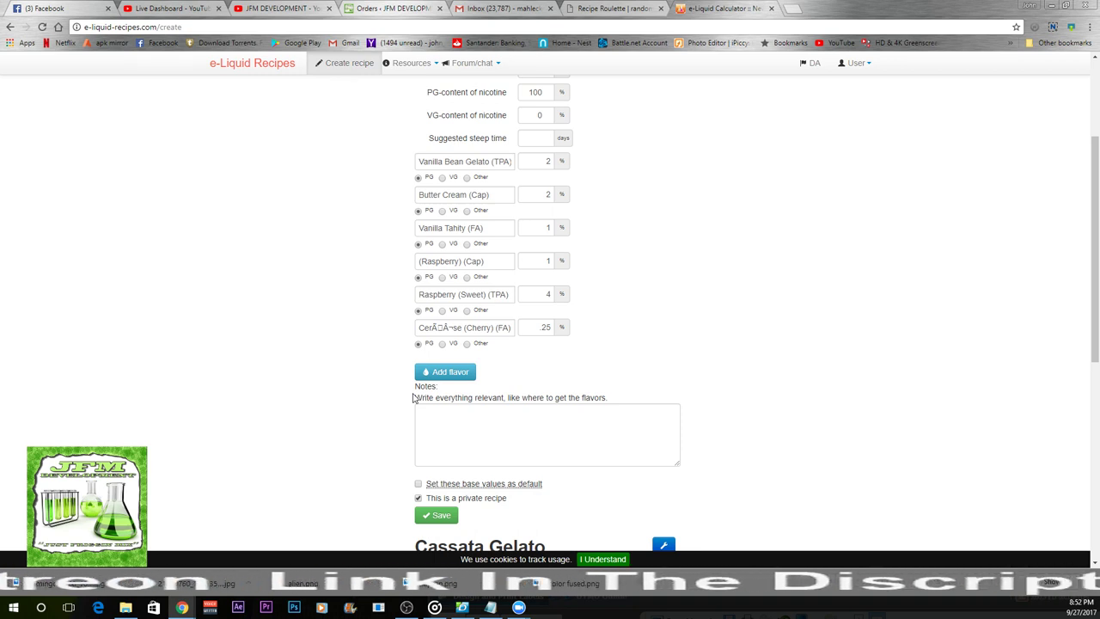
# Add pistacio from The Flavor/Perfumer's Apprentice as the seventh flavor at .5%.
pyautogui.click(469, 379)
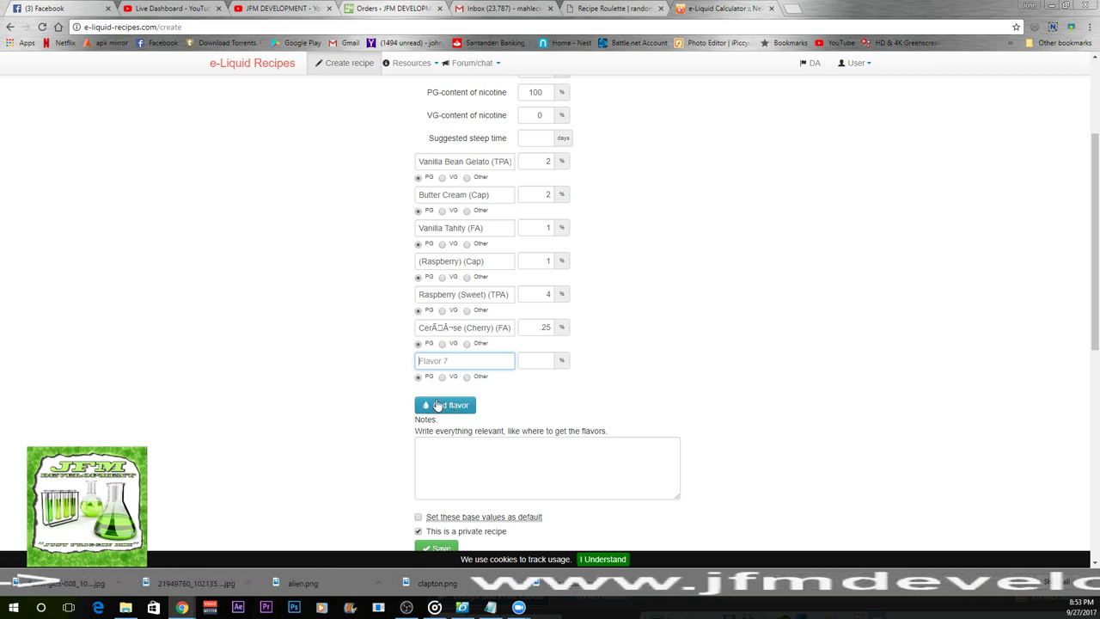
pyautogui.write('p')
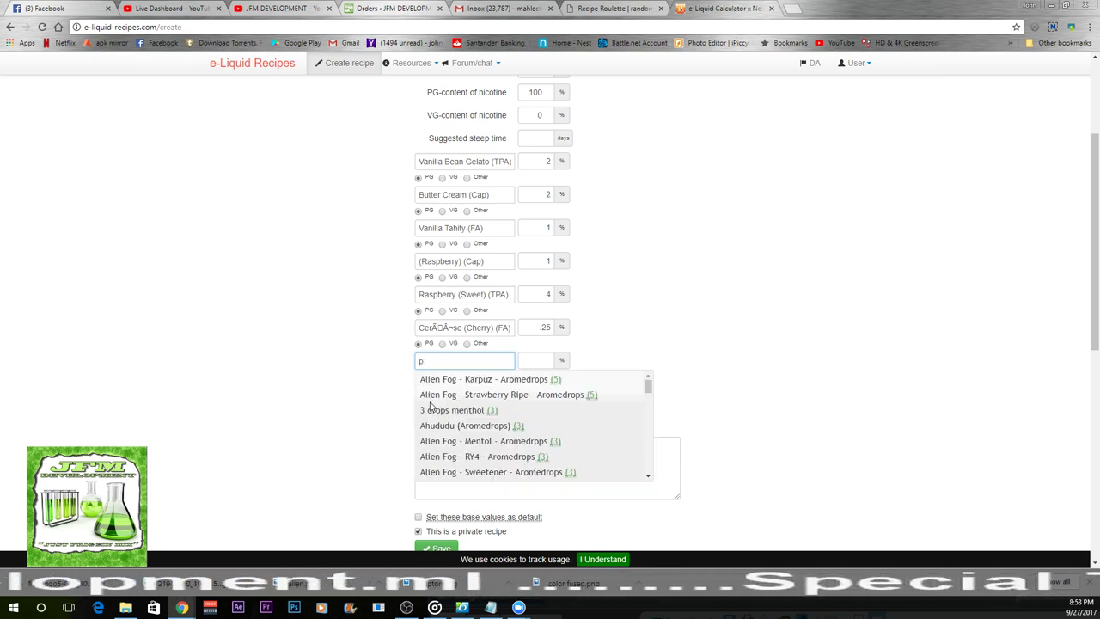
pyautogui.write('sistacio')
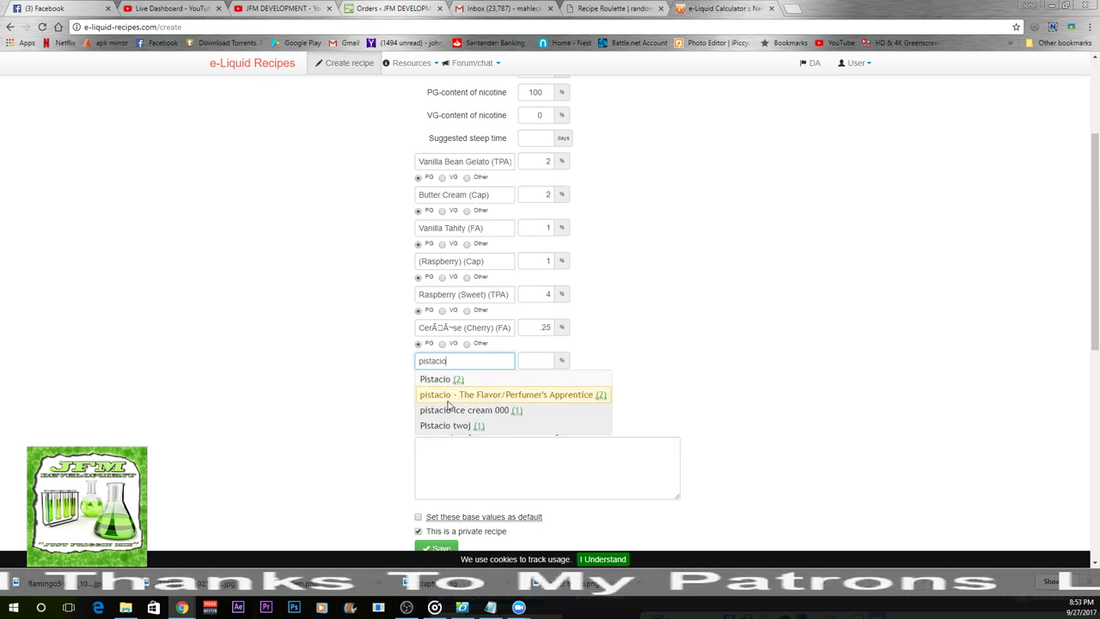
pyautogui.click(447, 402)
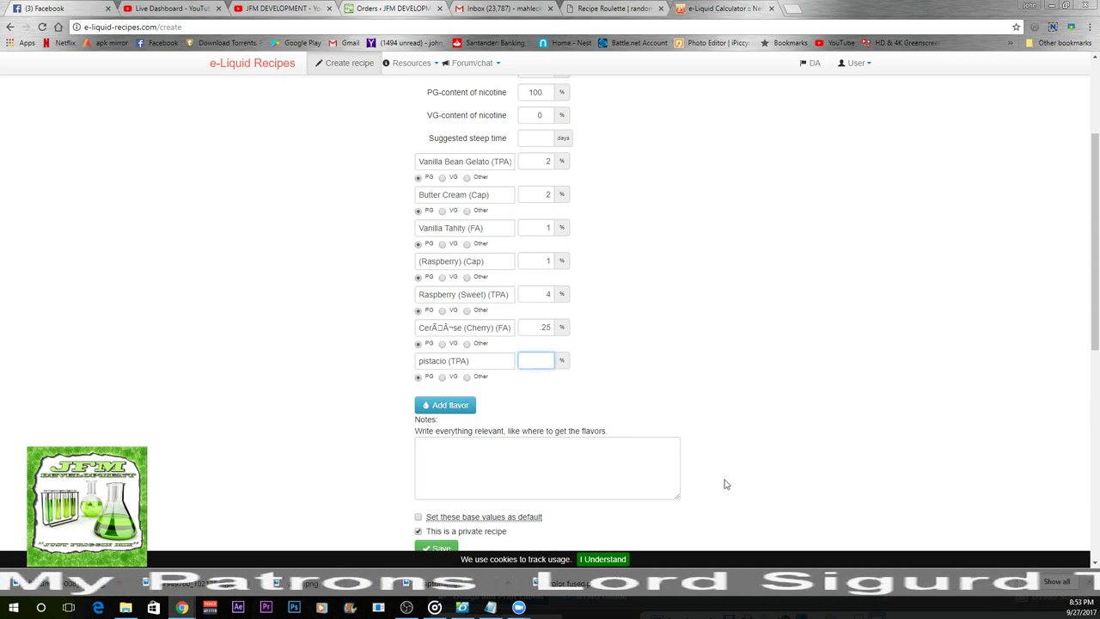
pyautogui.press('Down')
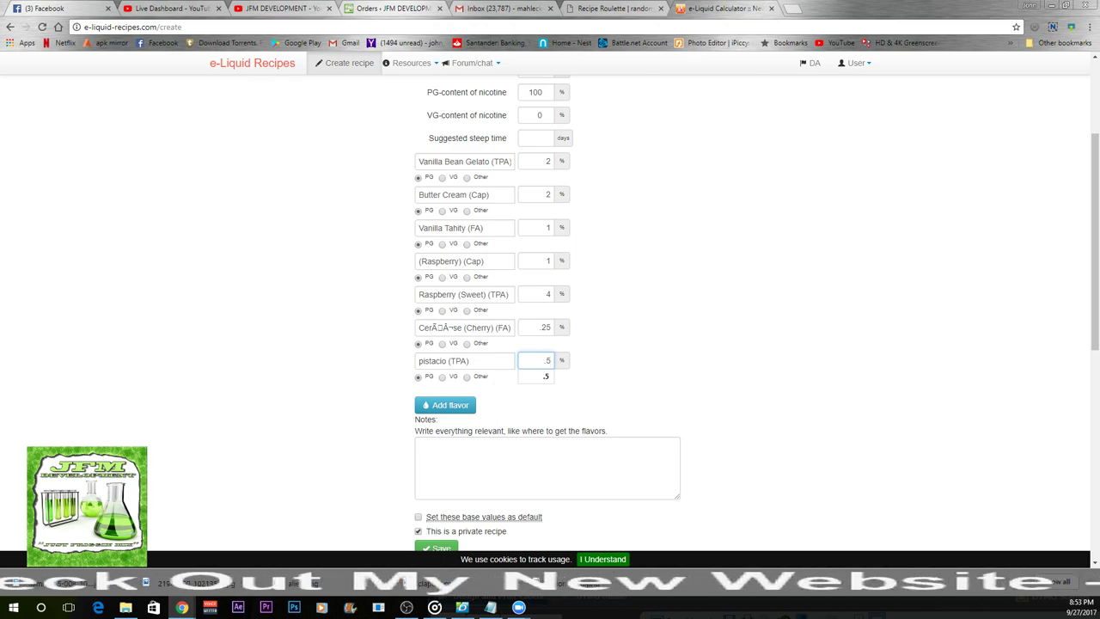
pyautogui.click(88, 8)
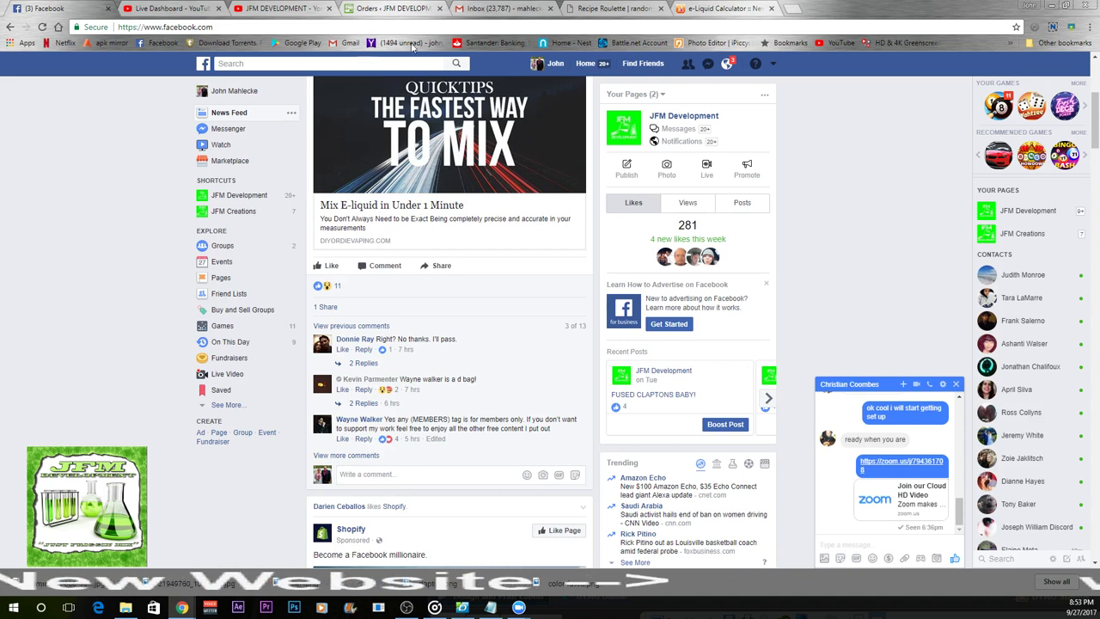
pyautogui.click(719, 7)
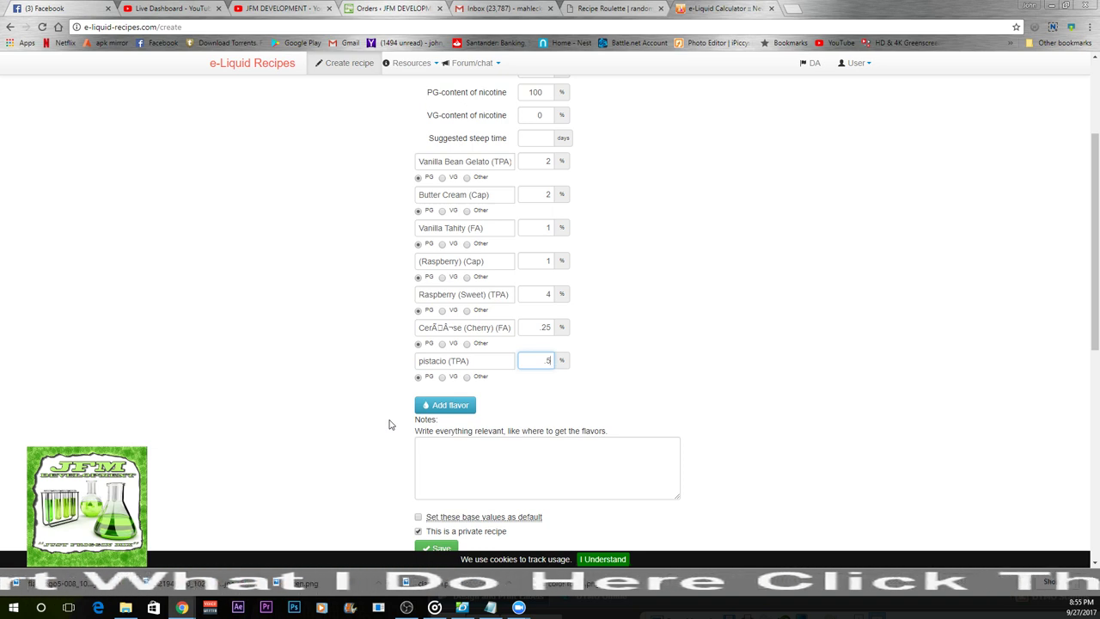
# Add Apricot from Flavour Art as the eighth flavor at 1%.
pyautogui.click(468, 411)
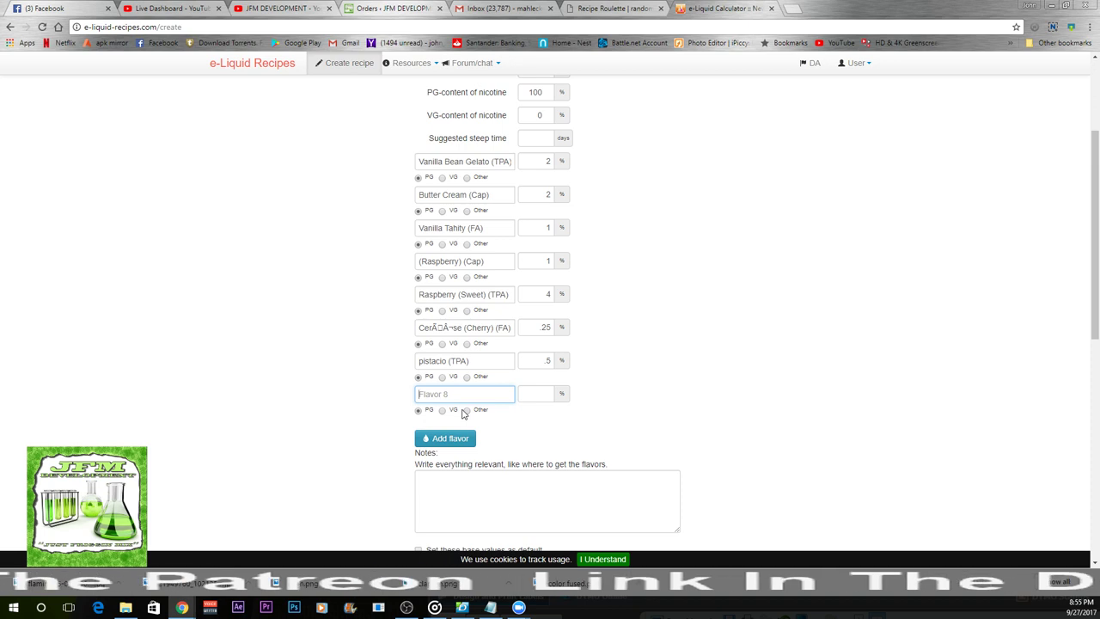
pyautogui.write('ap')
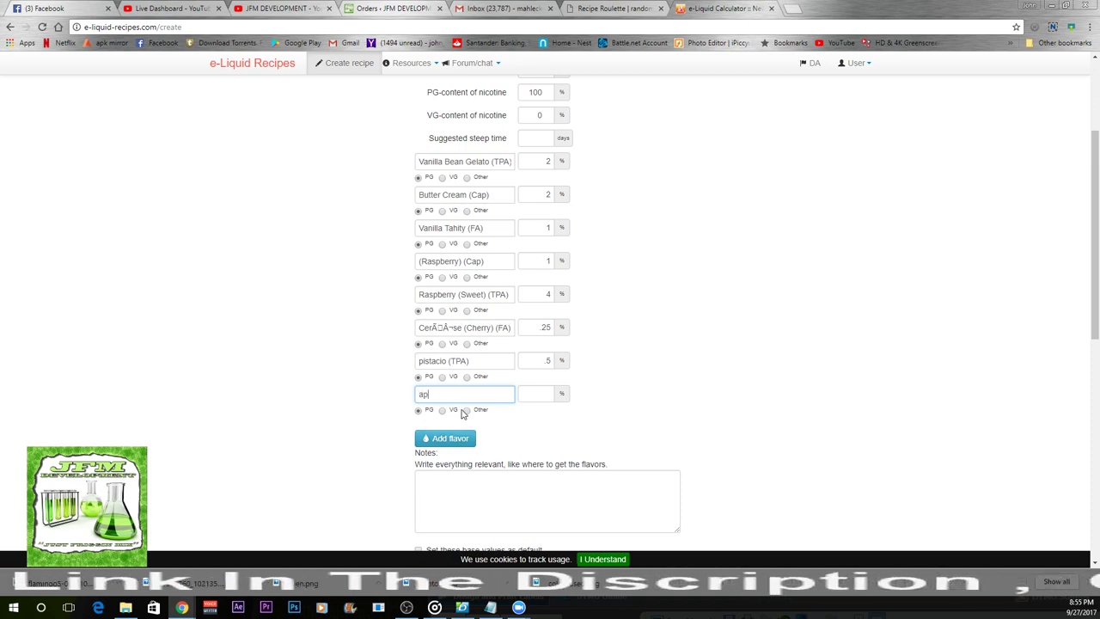
pyautogui.write('ricoy')
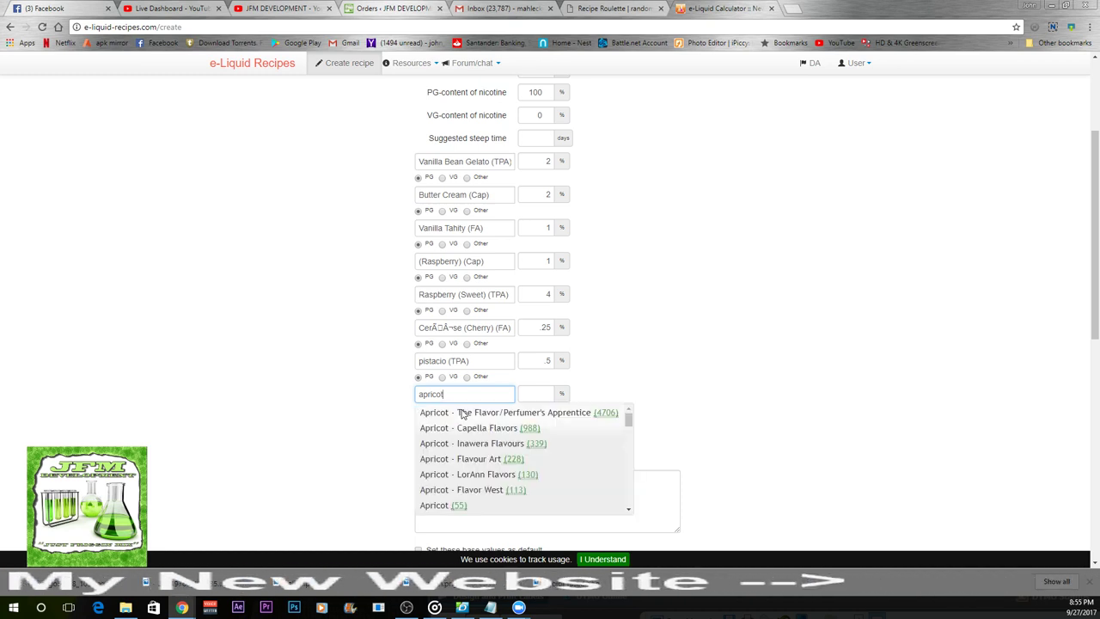
pyautogui.click(497, 465)
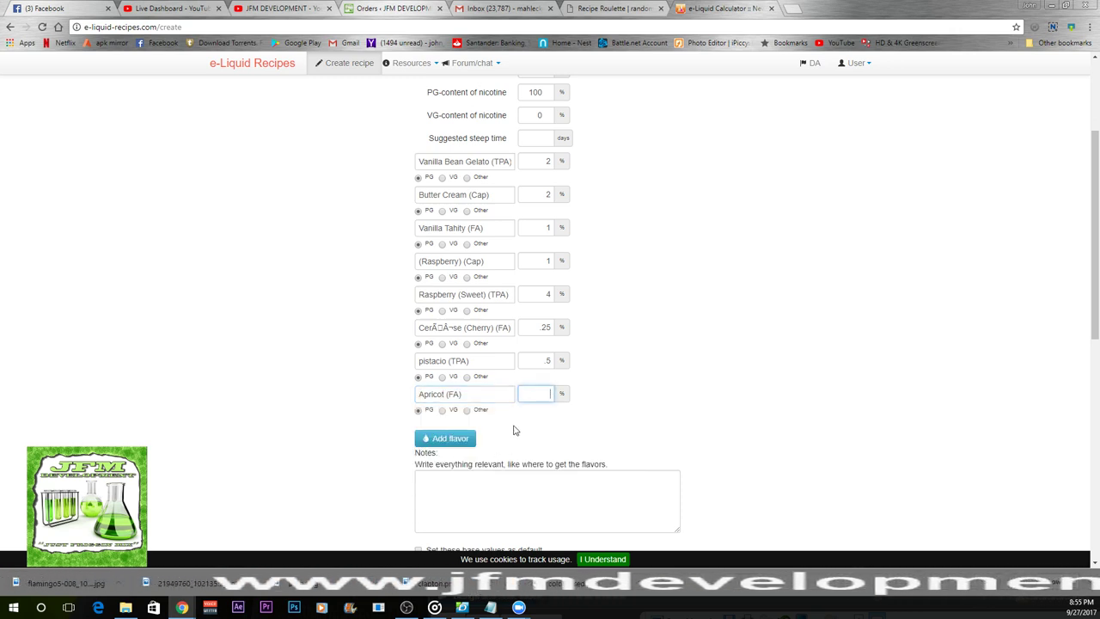
pyautogui.write('1')
# Add Golden Pineapple from Capella Flavors as the ninth flavor at 3%.
pyautogui.click(444, 438)
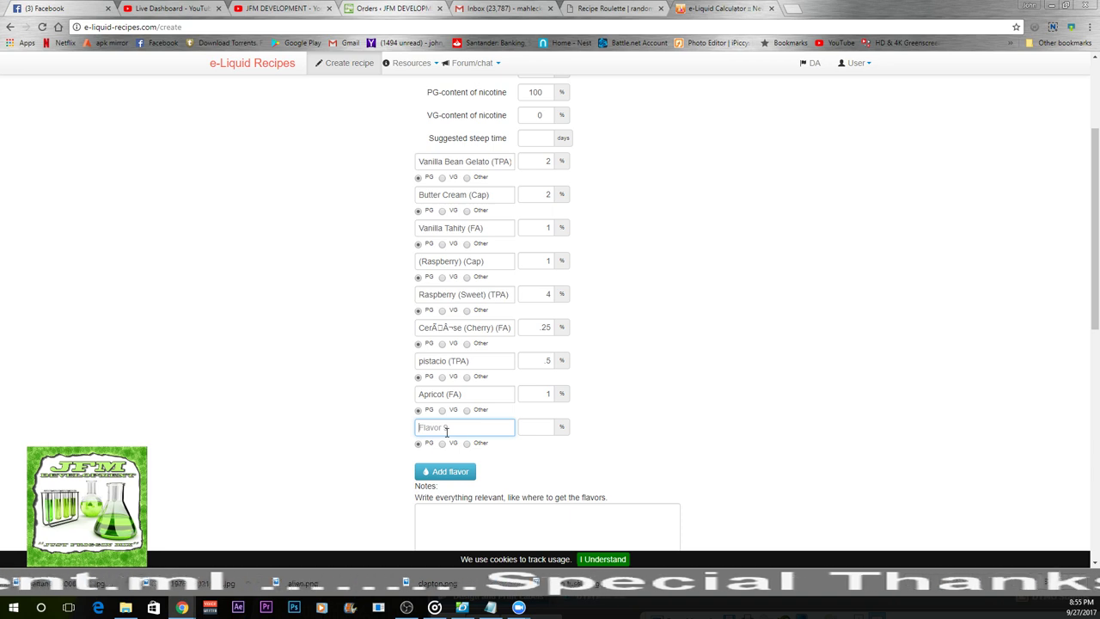
pyautogui.write('golden g')
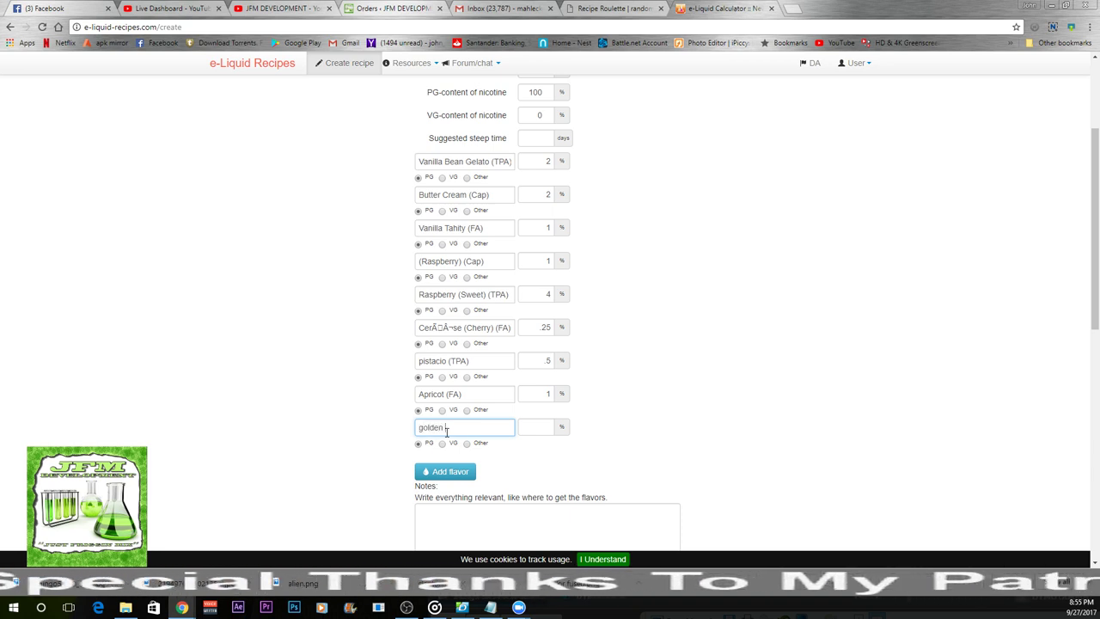
pyautogui.write('inapple')
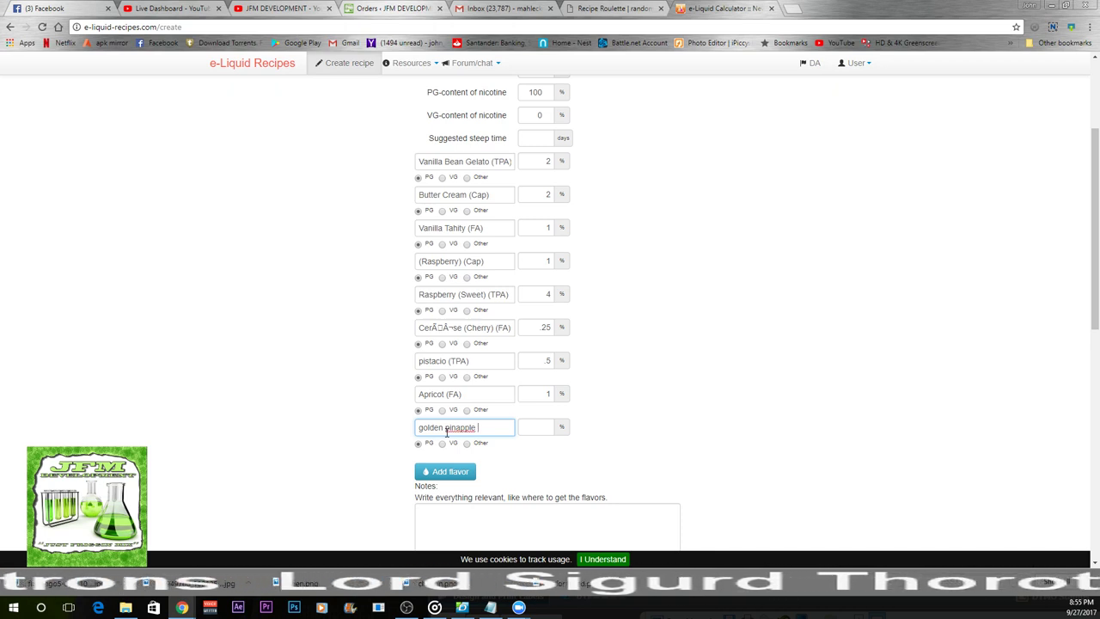
pyautogui.press('BackSpace')
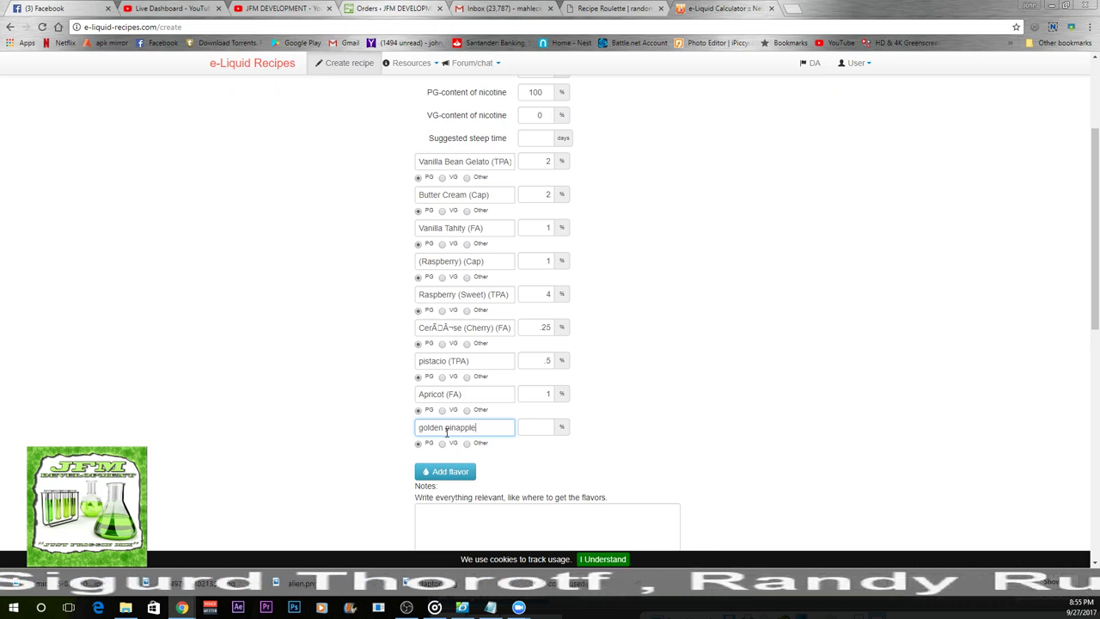
pyautogui.rightClick(460, 427)
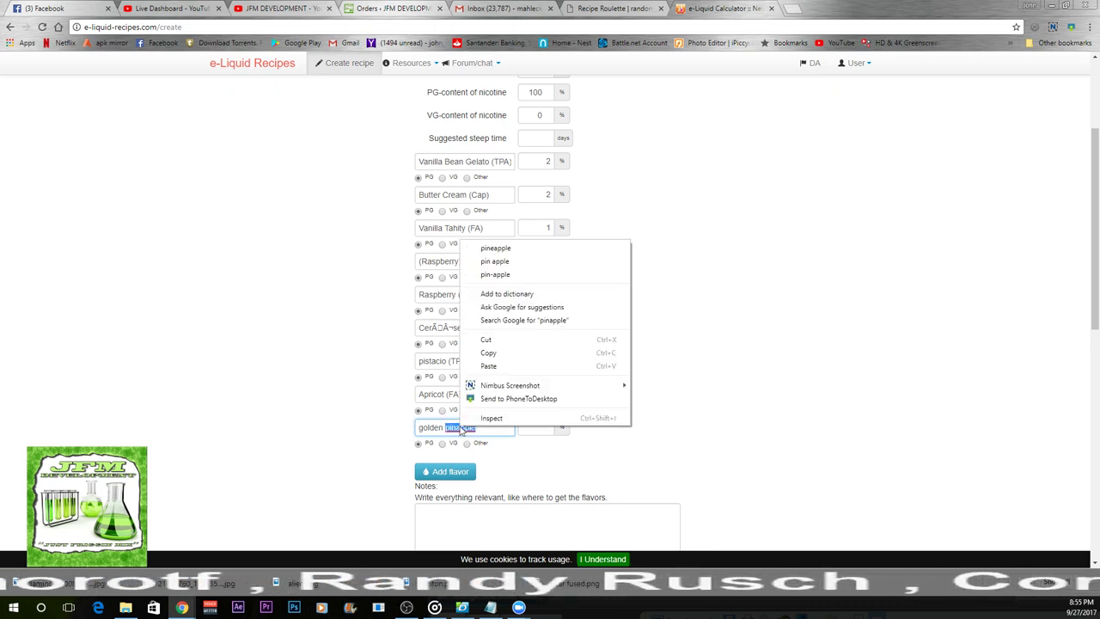
pyautogui.click(503, 249)
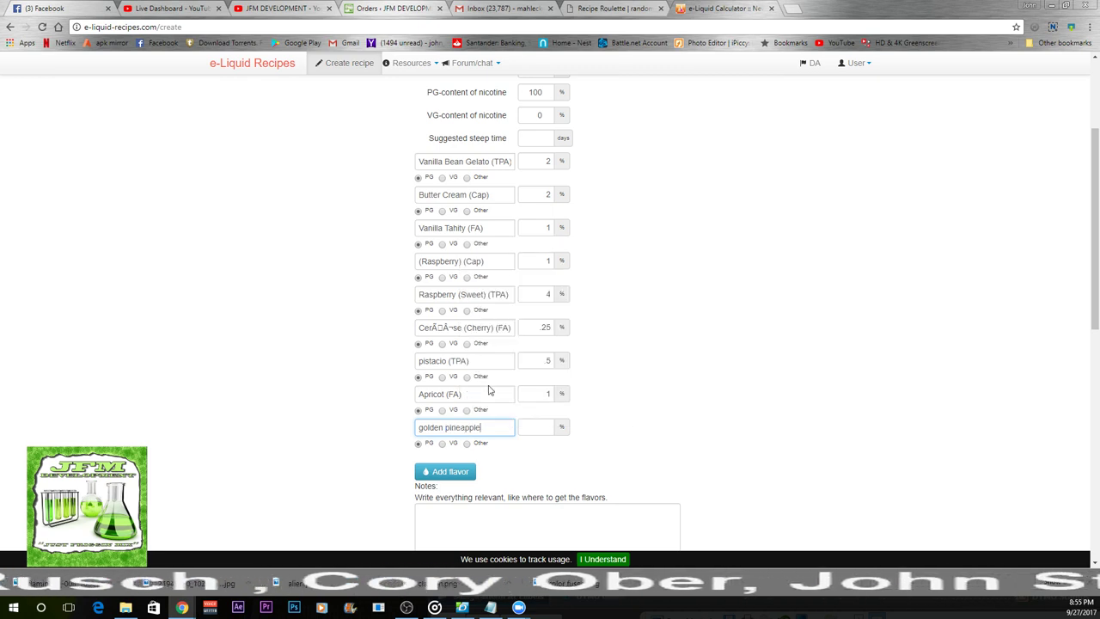
pyautogui.click(504, 445)
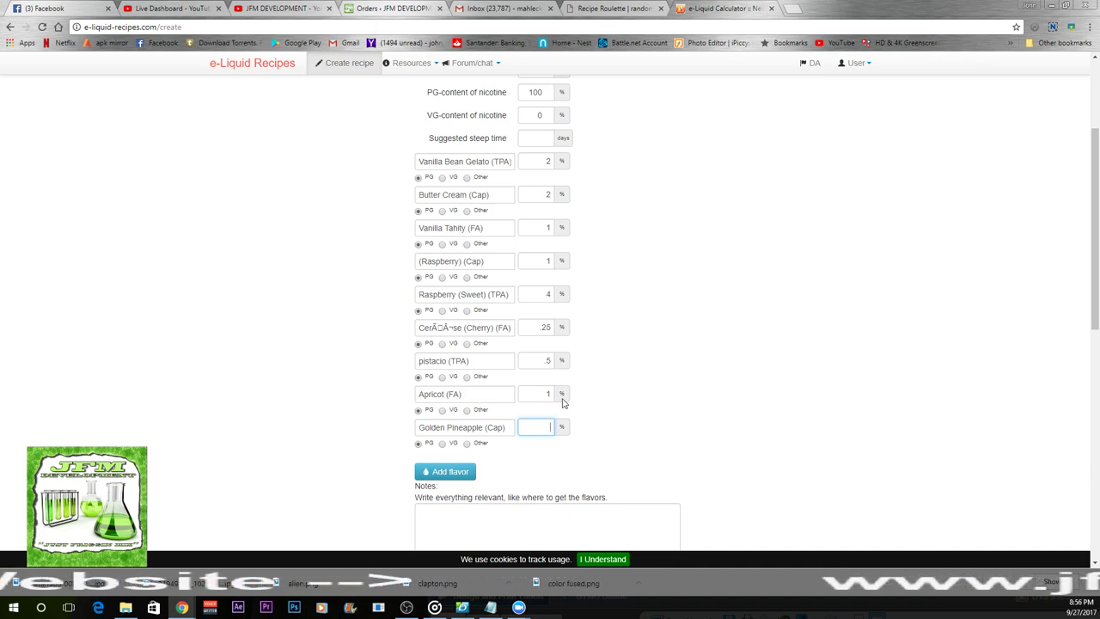
pyautogui.click(616, 386)
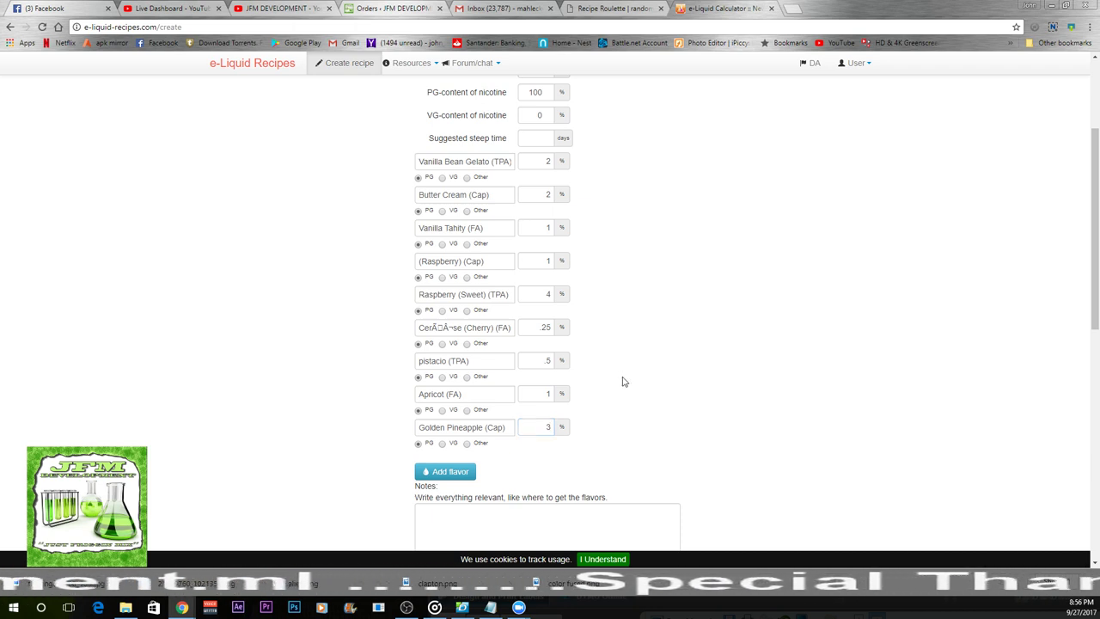
# Add Super Sweet from Capella Flavors as the tenth flavor at .75%.
pyautogui.click(451, 473)
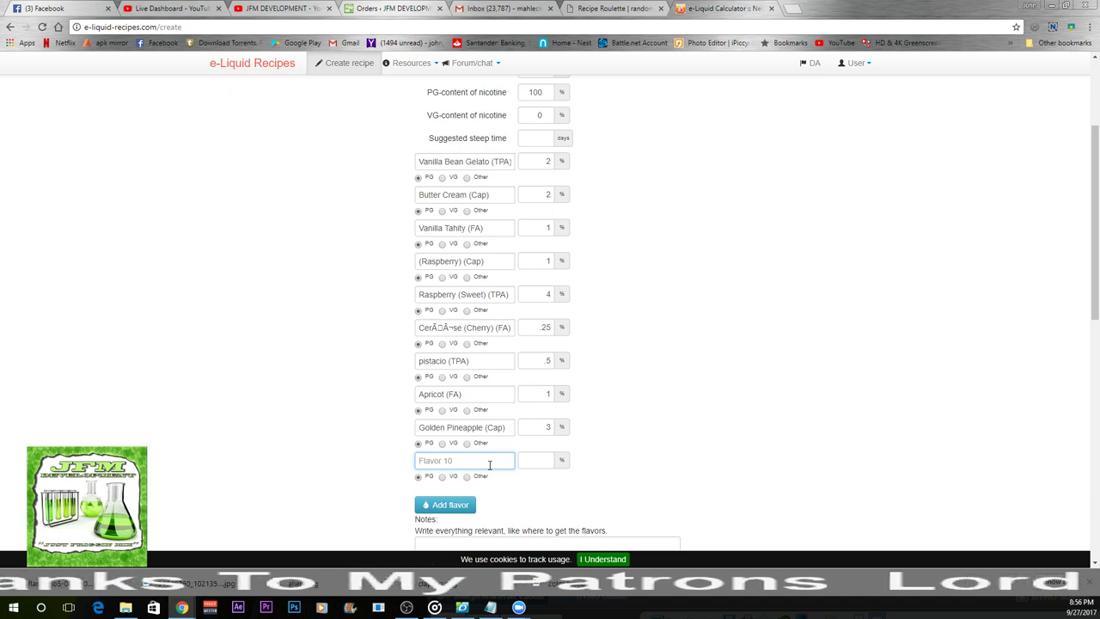
pyautogui.write('super')
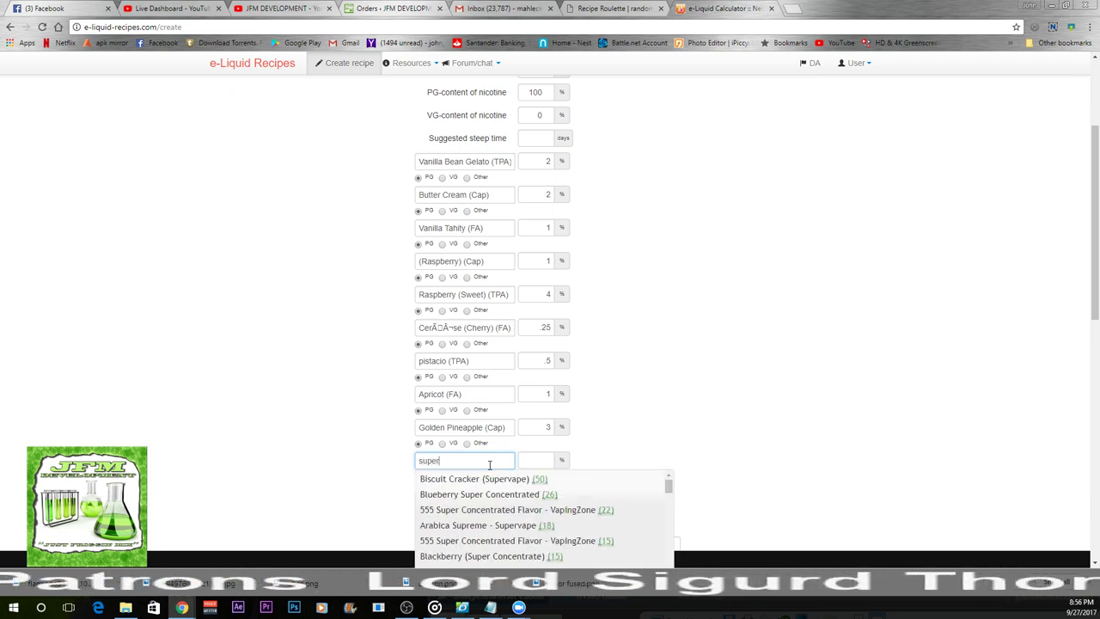
pyautogui.write(' sweet')
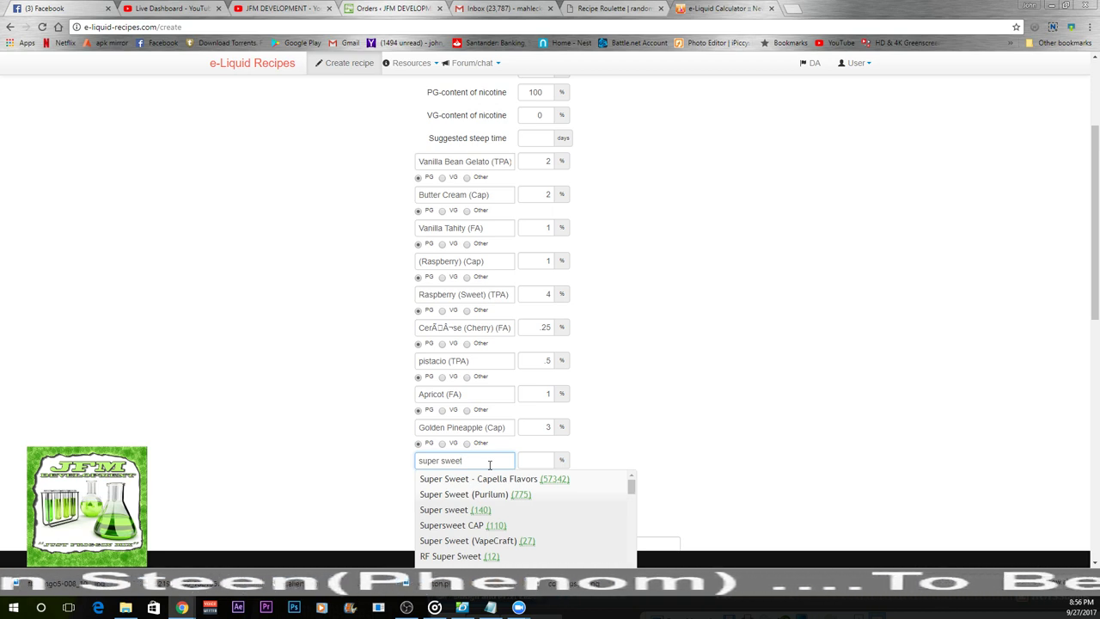
pyautogui.click(491, 479)
pyautogui.click(520, 460)
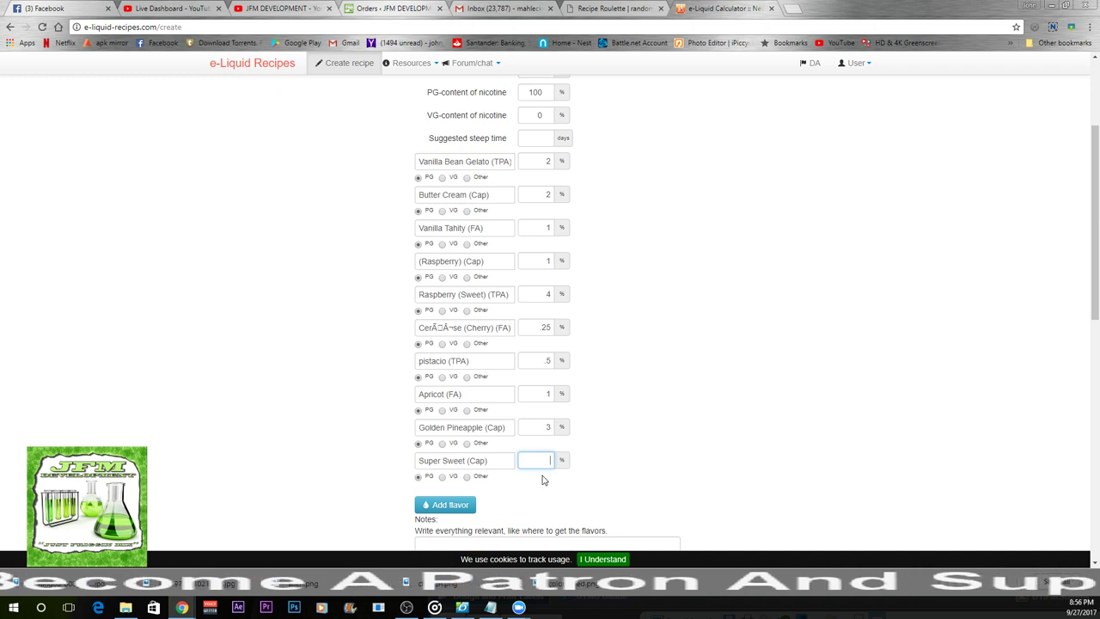
pyautogui.click(533, 463)
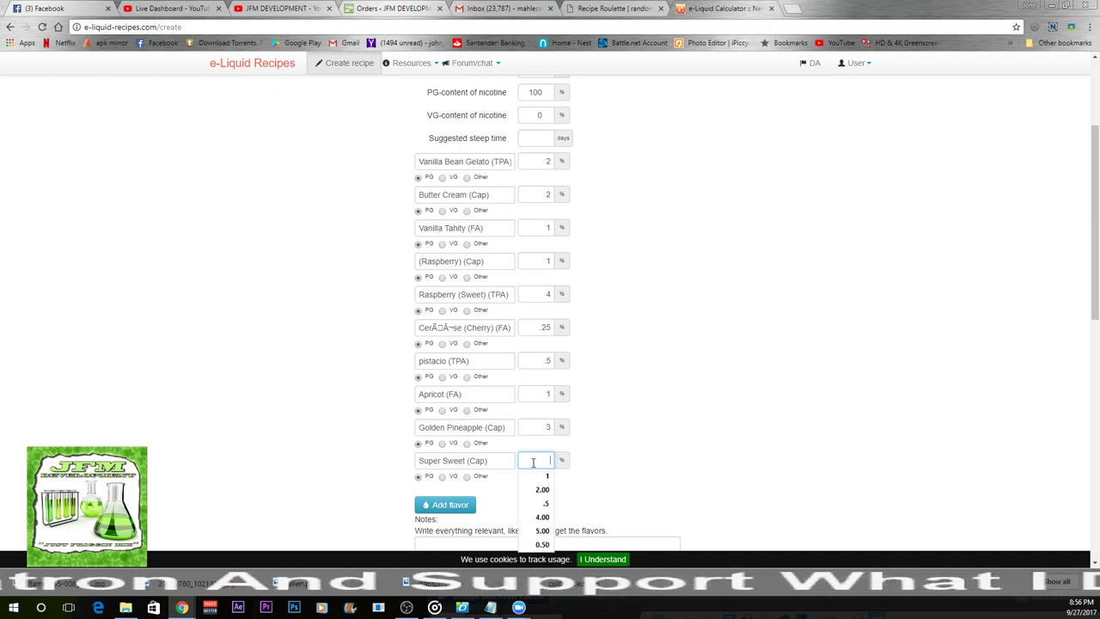
pyautogui.write('.75')
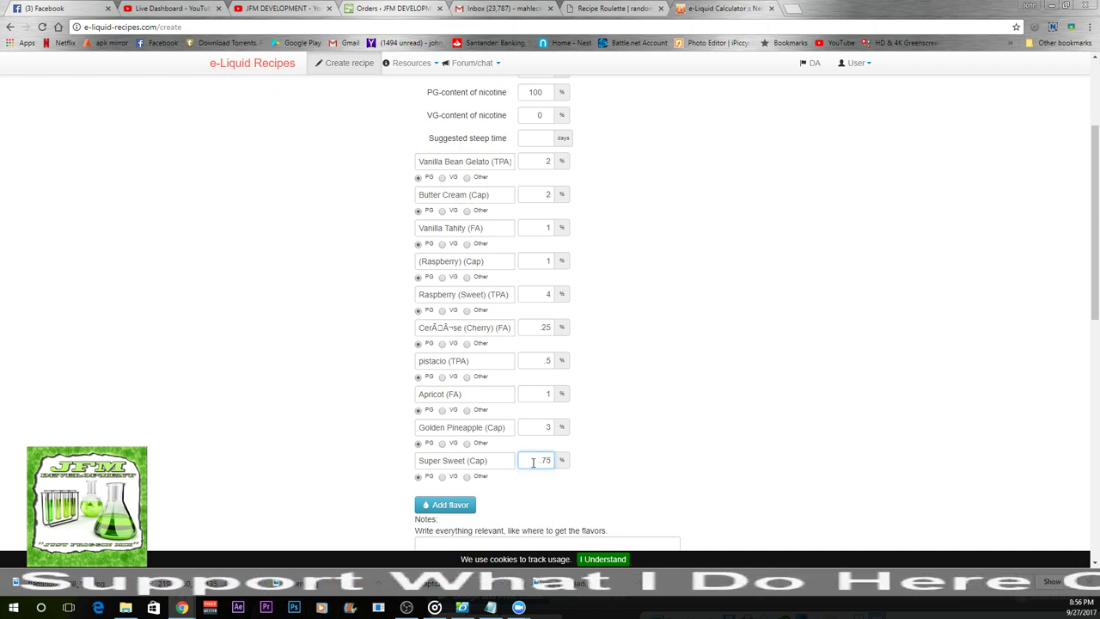
pyautogui.click(660, 435)
# Review the flavor percentages and the calculated Cassata Gelato ingredient table, including strength, PG/VG ratio and flavor total.
pyautogui.scroll(-1, 754, 331)
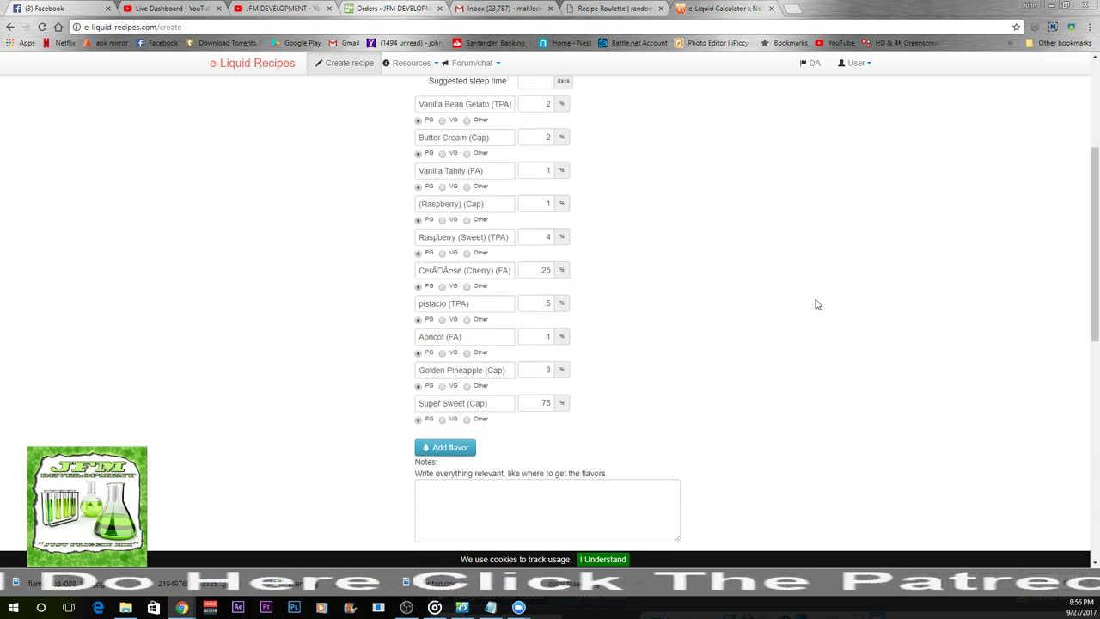
pyautogui.scroll(-1, 821, 314)
pyautogui.scroll(-2, 826, 321)
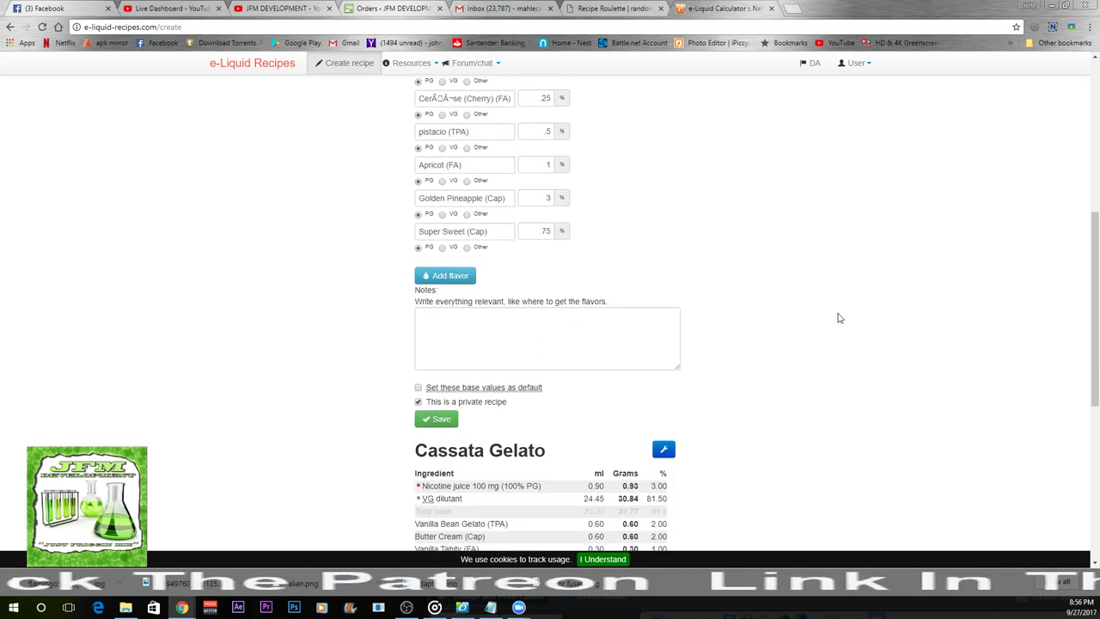
pyautogui.scroll(-3, 846, 307)
pyautogui.scroll(-2, 847, 308)
pyautogui.scroll(5, 847, 303)
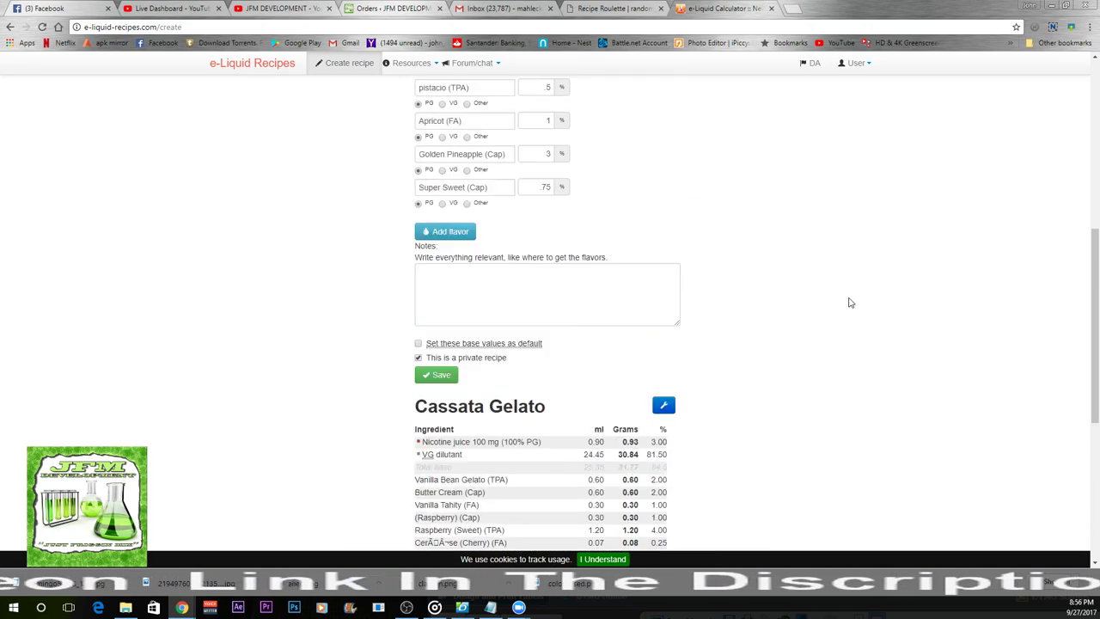
pyautogui.scroll(-7, 849, 302)
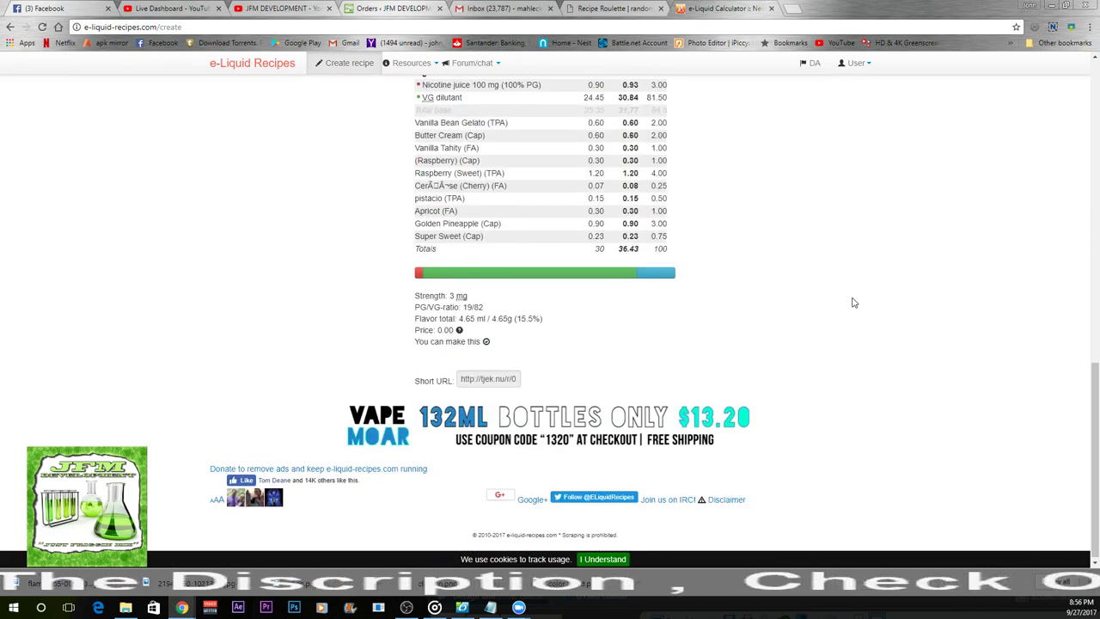
pyautogui.scroll(5, 853, 302)
pyautogui.scroll(2, 853, 303)
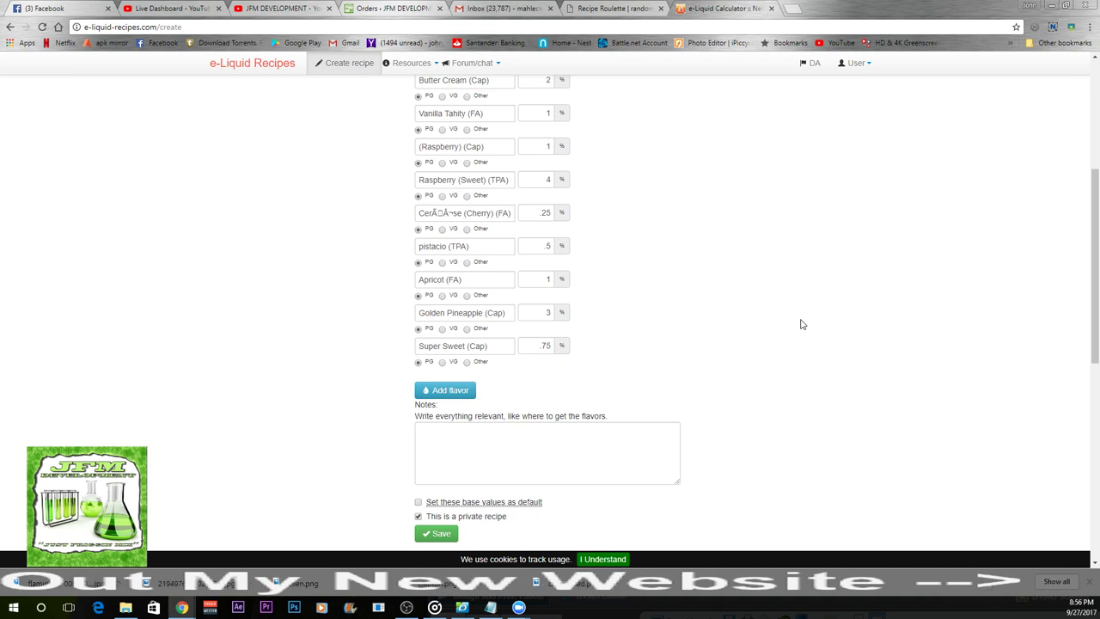
# Save the Cassata Gelato recipe as a private recipe.
pyautogui.scroll(-1, 784, 452)
pyautogui.scroll(-2, 785, 451)
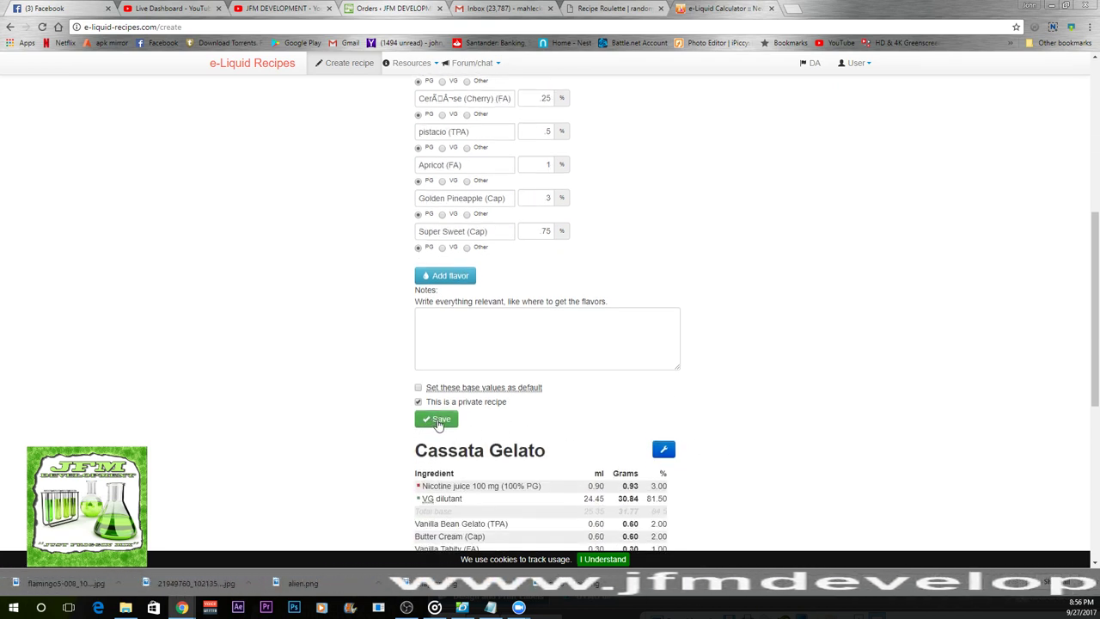
pyautogui.click(438, 420)
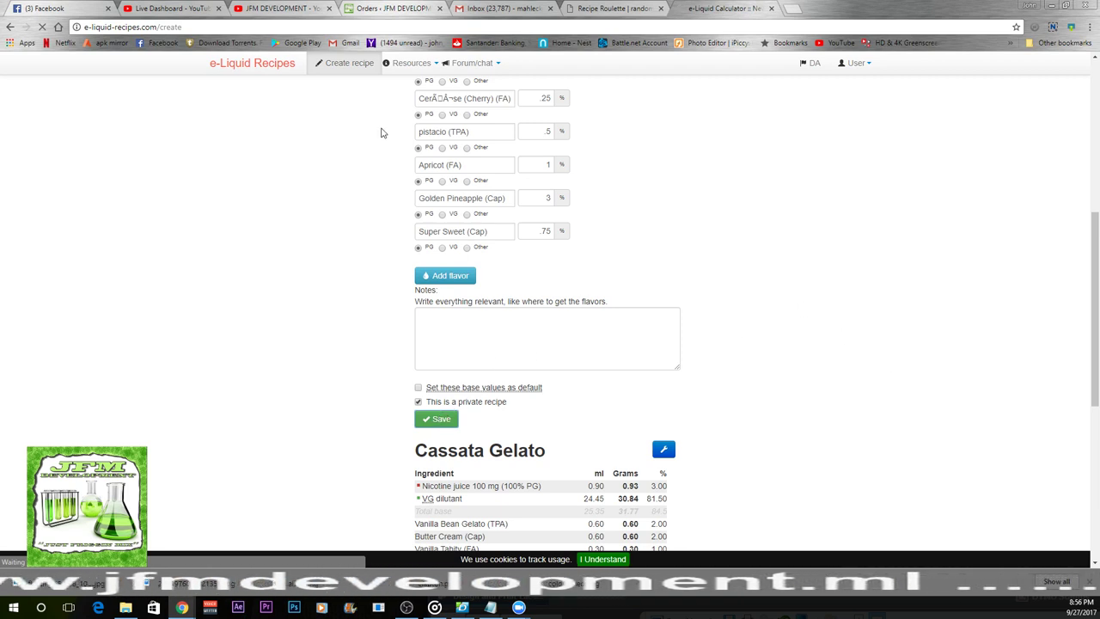